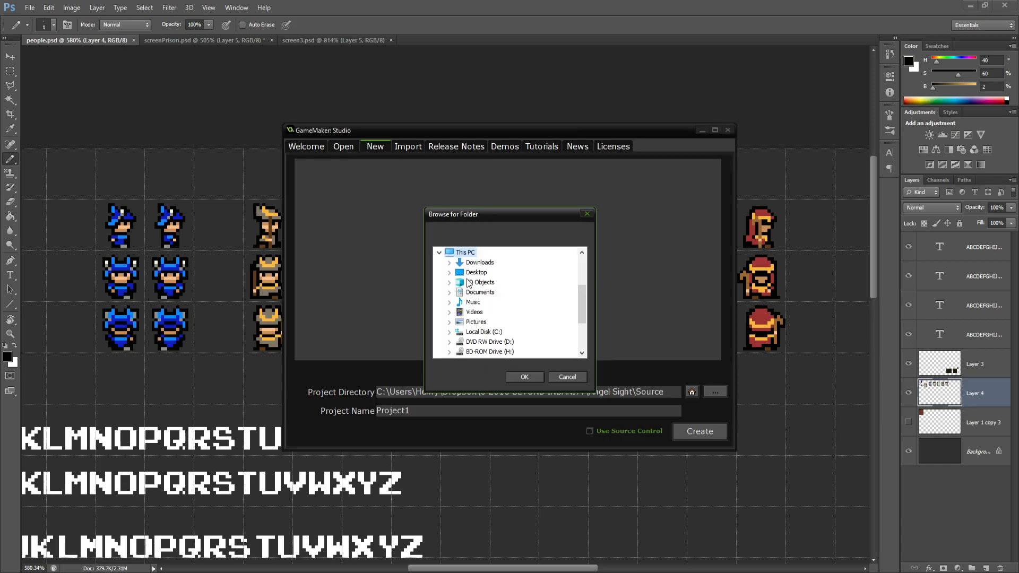
Create a new GameMaker project named SJFS in the HJRPG Source directory
{"action": "scroll", "coordinate": [468, 281], "scroll_direction": "down", "scroll_amount": 3}
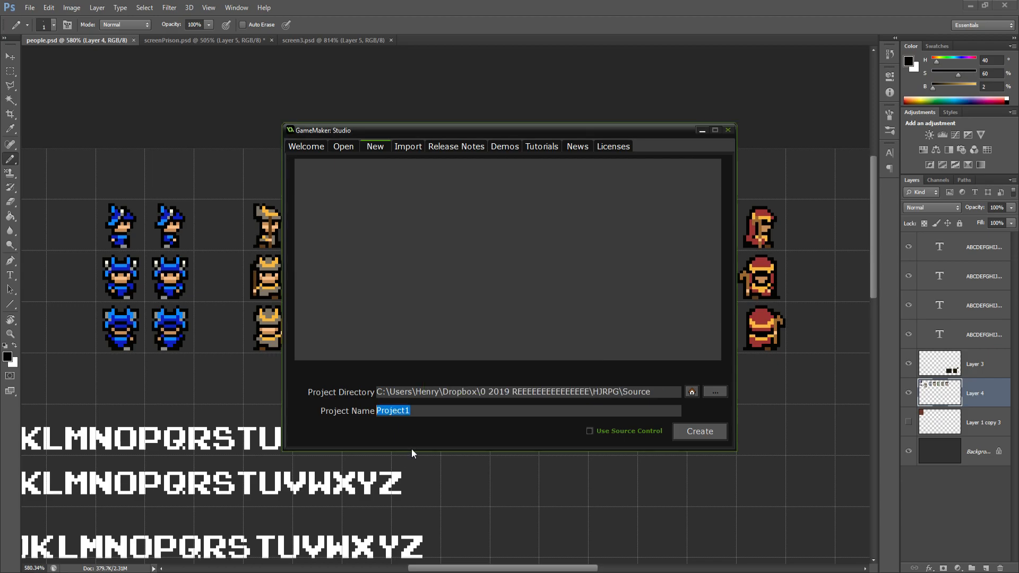
{"action": "type", "text": "SJFS"}
{"action": "left_click", "coordinate": [693, 431]}
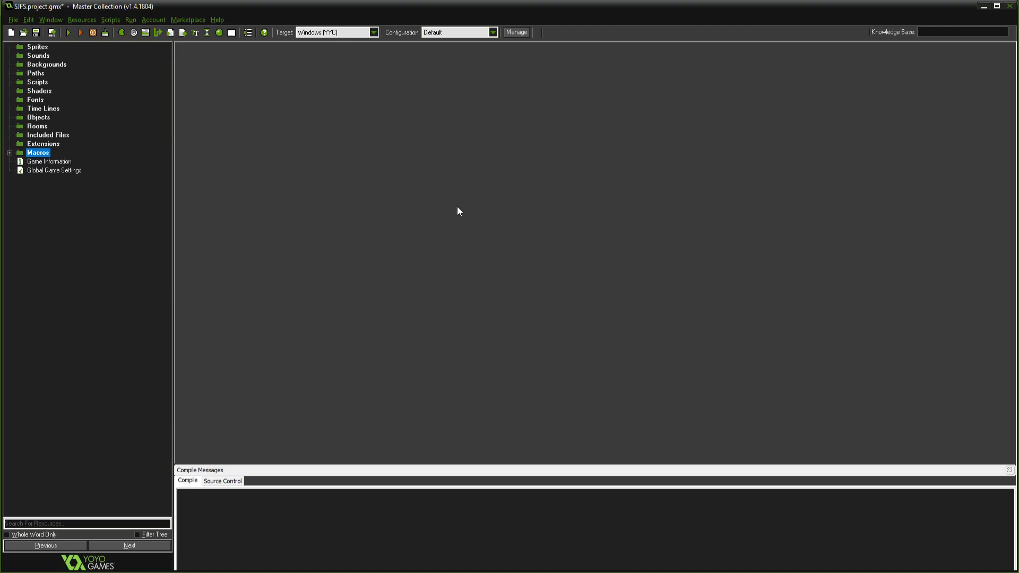
Switch to Photoshop, bring up the screenPrison.psd map and hide Layer 5
{"action": "left_click", "coordinate": [169, 572]}
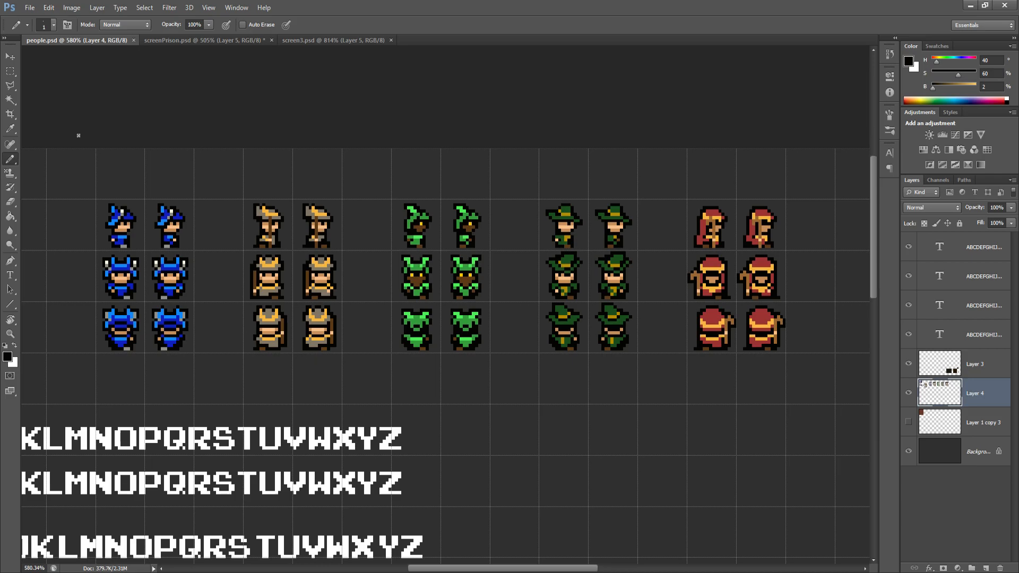
{"action": "left_click", "coordinate": [199, 40]}
{"action": "scroll", "coordinate": [447, 192], "scroll_direction": "down", "scroll_amount": 5}
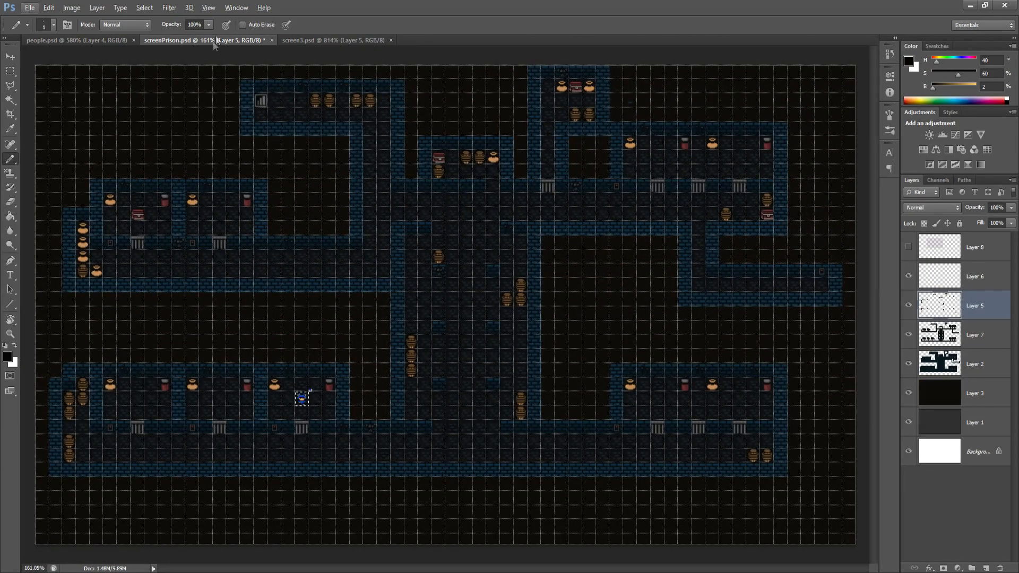
{"action": "left_click", "coordinate": [908, 305]}
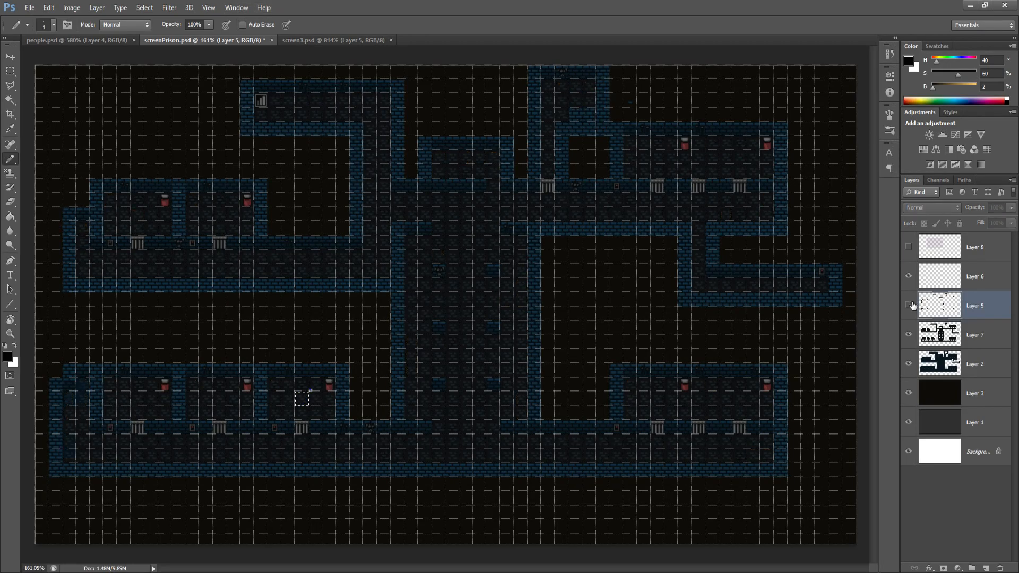
Examine what Layer 2 and Layer 7 contain by toggling their visibility
{"action": "left_click", "coordinate": [909, 365]}
{"action": "left_click", "coordinate": [909, 364]}
{"action": "left_click", "coordinate": [909, 335]}
{"action": "left_click", "coordinate": [909, 335]}
{"action": "left_click", "coordinate": [909, 364]}
{"action": "left_click", "coordinate": [909, 364]}
On Layer 7, cover the three gates of the upper-right cell block with copies of a single floor tile
{"action": "left_click", "coordinate": [943, 334]}
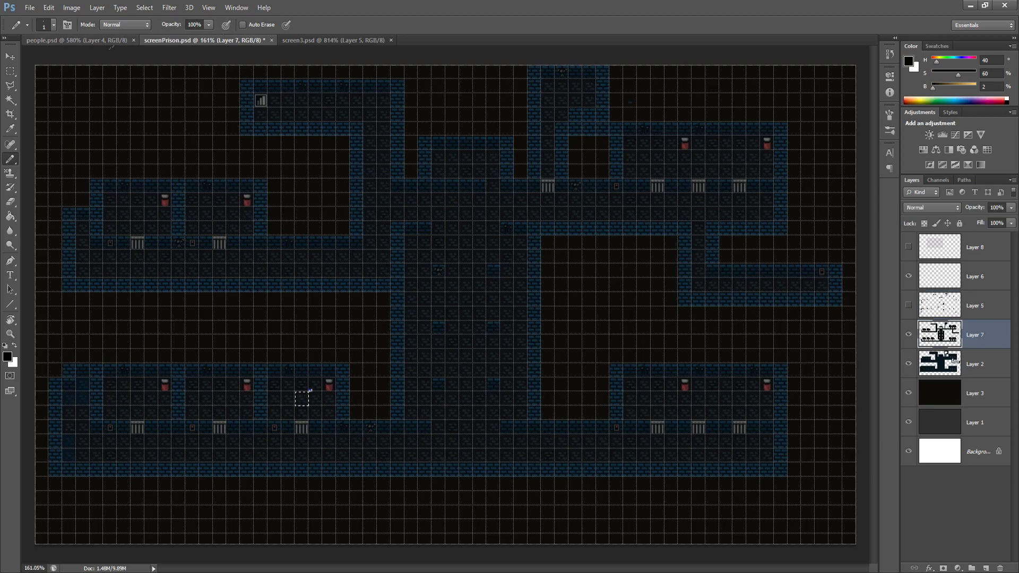
{"action": "left_click", "coordinate": [10, 71]}
{"action": "scroll", "coordinate": [822, 208], "scroll_direction": "up", "scroll_amount": 8}
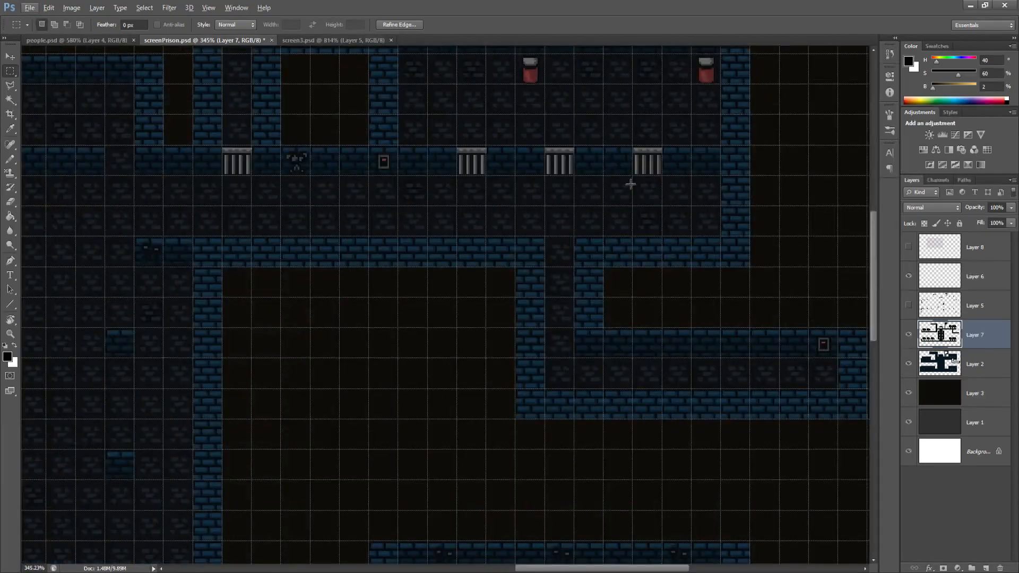
{"action": "scroll", "coordinate": [611, 174], "scroll_direction": "up", "scroll_amount": 3}
{"action": "scroll", "coordinate": [573, 163], "scroll_direction": "up", "scroll_amount": 8}
{"action": "scroll", "coordinate": [476, 144], "scroll_direction": "up", "scroll_amount": 2}
{"action": "mouse_move", "coordinate": [391, 159]}
{"action": "left_mouse_down"}
{"action": "mouse_move", "coordinate": [470, 200]}
{"action": "mouse_move", "coordinate": [446, 219]}
{"action": "left_mouse_up"}
{"action": "left_click", "coordinate": [10, 56]}
{"action": "scroll", "coordinate": [760, 185], "scroll_direction": "down", "scroll_amount": 3}
{"action": "left_click_drag", "start_coordinate": [760, 184], "coordinate": [428, 339]}
{"action": "scroll", "coordinate": [664, 339], "scroll_direction": "down", "scroll_amount": 2}
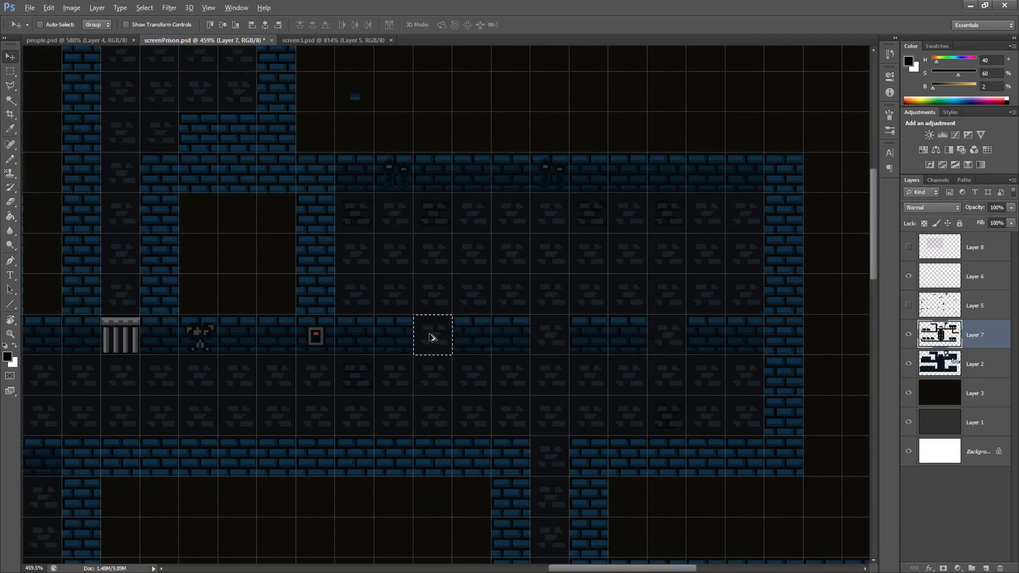
Cover the gates of the upper-left and lower-left cells with copies of the floor tile
{"action": "scroll", "coordinate": [441, 351], "scroll_direction": "down", "scroll_amount": 4}
{"action": "scroll", "coordinate": [285, 391], "scroll_direction": "down", "scroll_amount": 4}
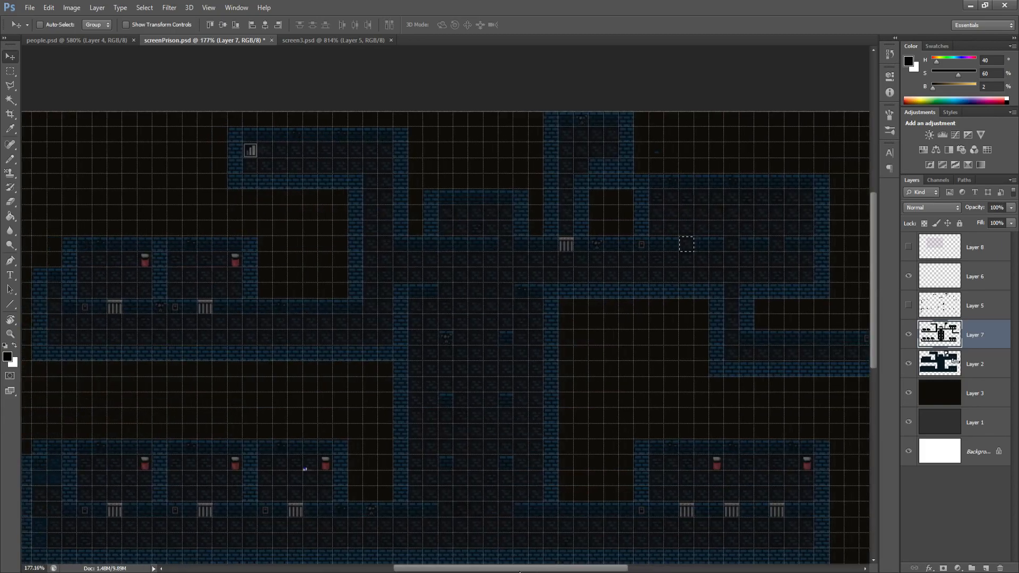
{"action": "left_click_drag", "start_coordinate": [714, 250], "coordinate": [231, 311]}
{"action": "scroll", "coordinate": [111, 332], "scroll_direction": "up", "scroll_amount": 3}
{"action": "left_click_drag", "start_coordinate": [318, 292], "coordinate": [175, 291]}
{"action": "scroll", "coordinate": [375, 367], "scroll_direction": "down", "scroll_amount": 3}
{"action": "scroll", "coordinate": [375, 368], "scroll_direction": "down", "scroll_amount": 3}
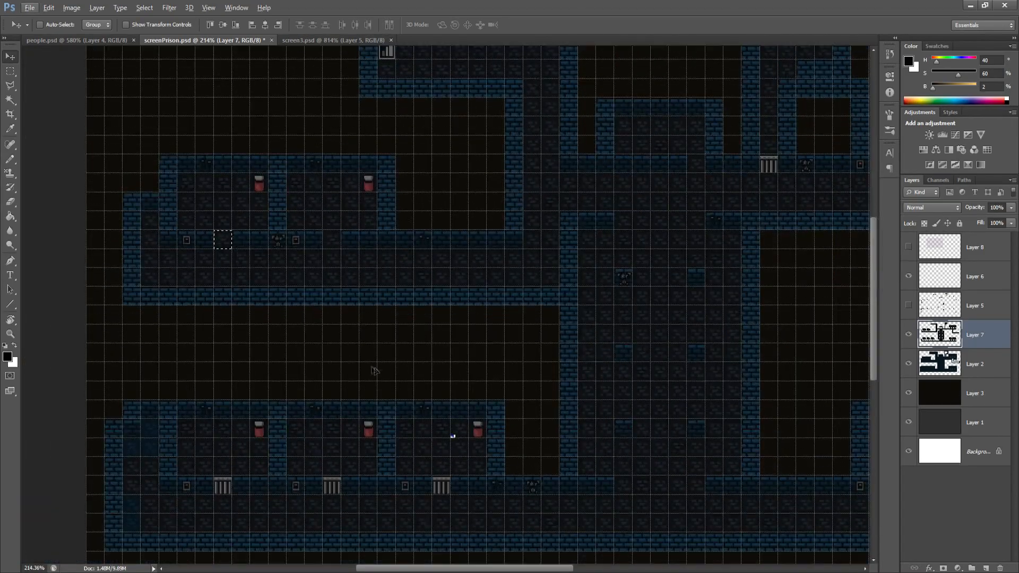
{"action": "left_click_drag", "start_coordinate": [220, 206], "coordinate": [241, 419]}
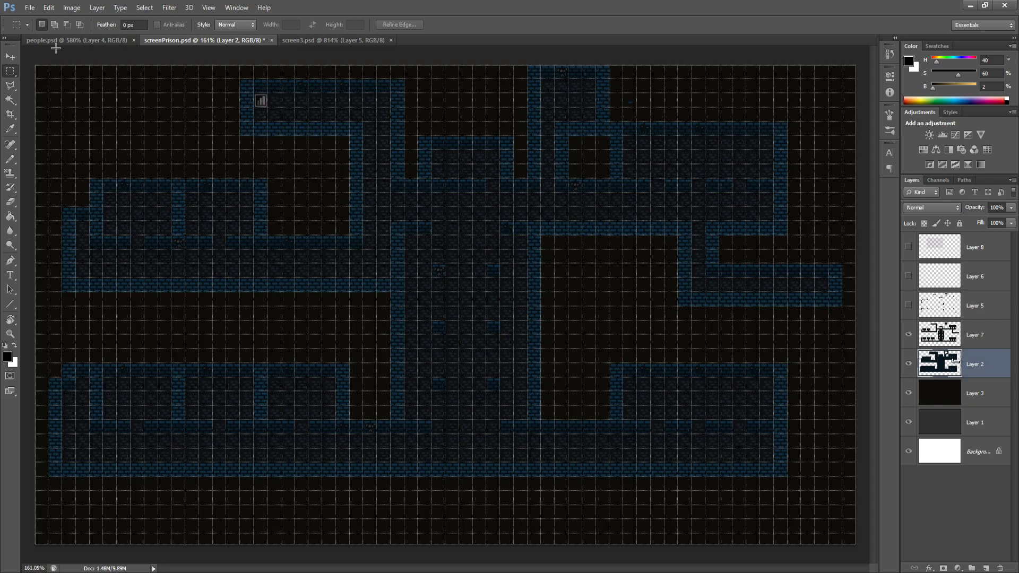
Start saving the prison map under a new location and create and open a folder named Out in HJRPG
{"action": "key", "text": "ctrl+shift+s"}
{"action": "type", "text": "Out"}
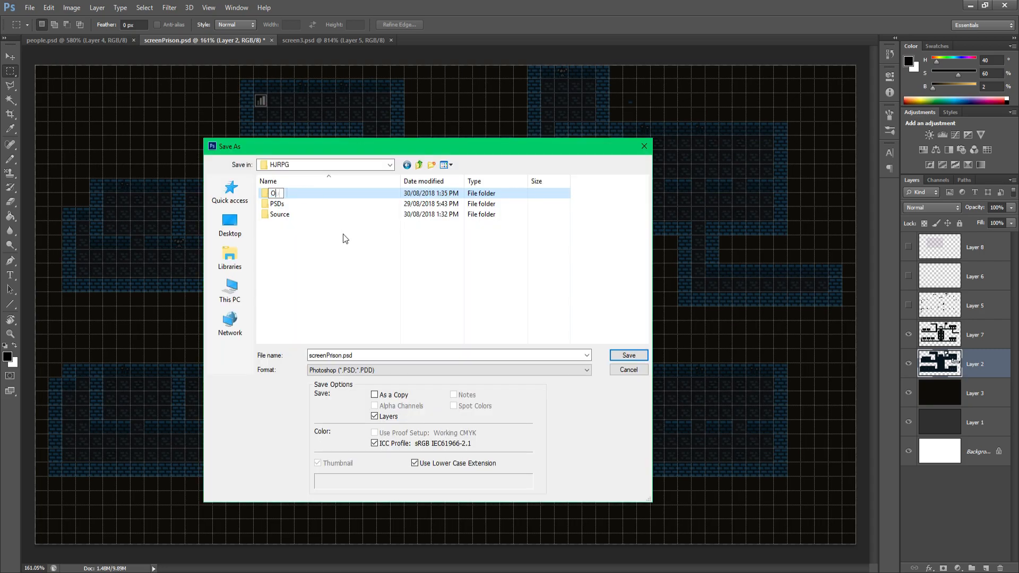
{"action": "key", "text": "Return"}
{"action": "double_click", "coordinate": [295, 195]}
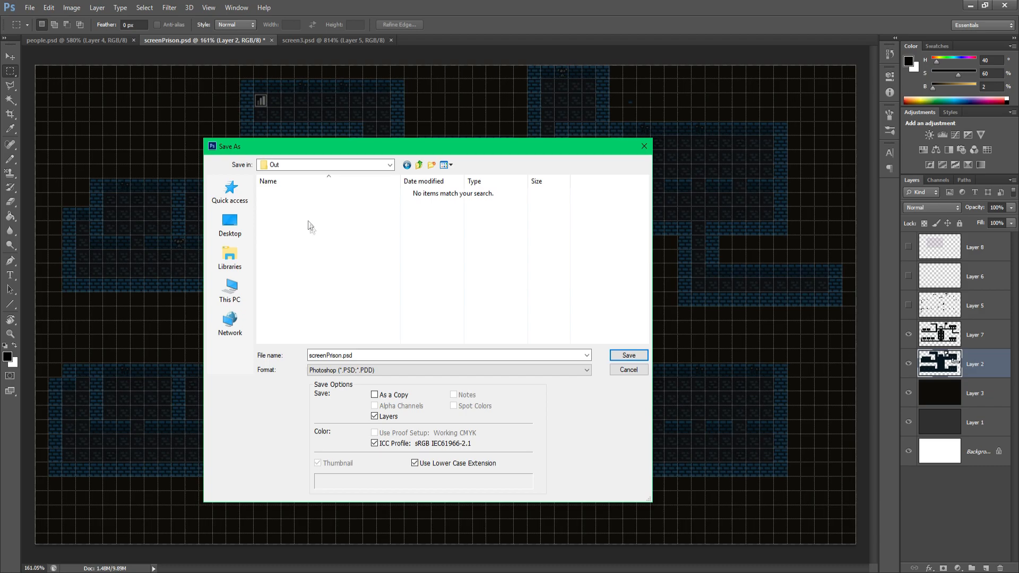
Create a folder named Background inside Out and save the prison map there in another image format
{"action": "right_click", "coordinate": [310, 225]}
{"action": "mouse_move", "coordinate": [356, 360]}
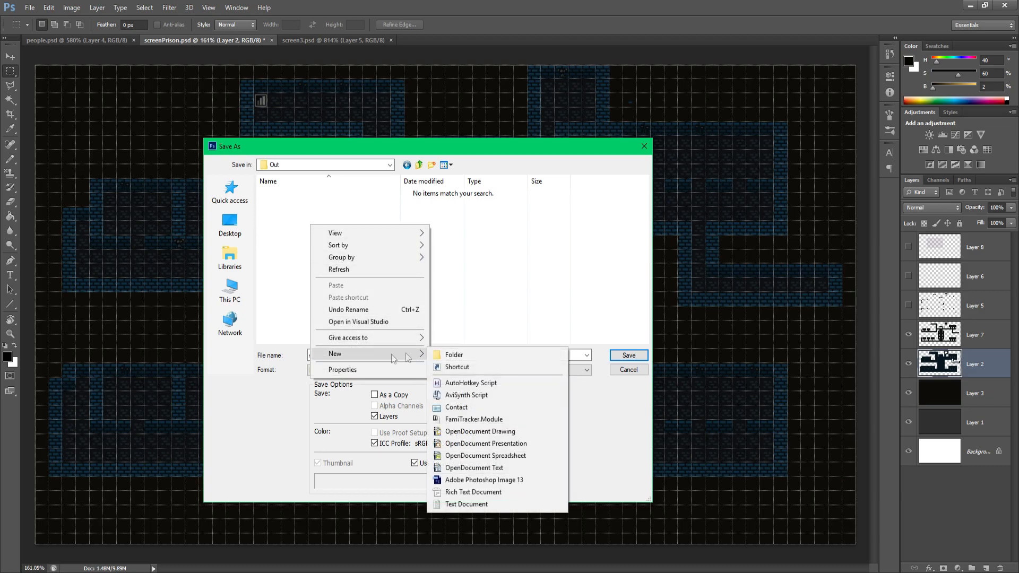
{"action": "left_click", "coordinate": [470, 354]}
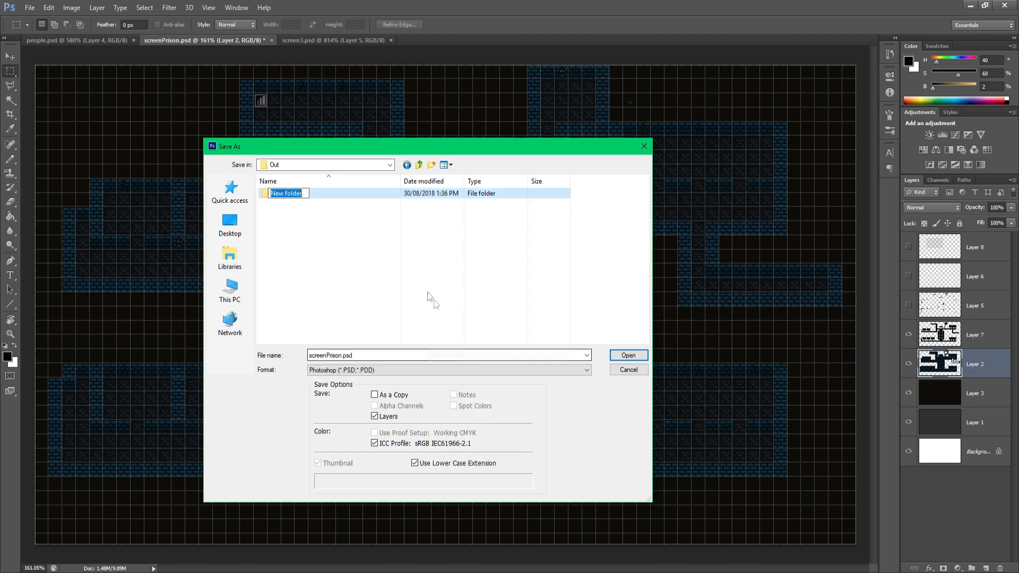
{"action": "type", "text": "Background"}
{"action": "key", "text": "Return"}
{"action": "double_click", "coordinate": [276, 194]}
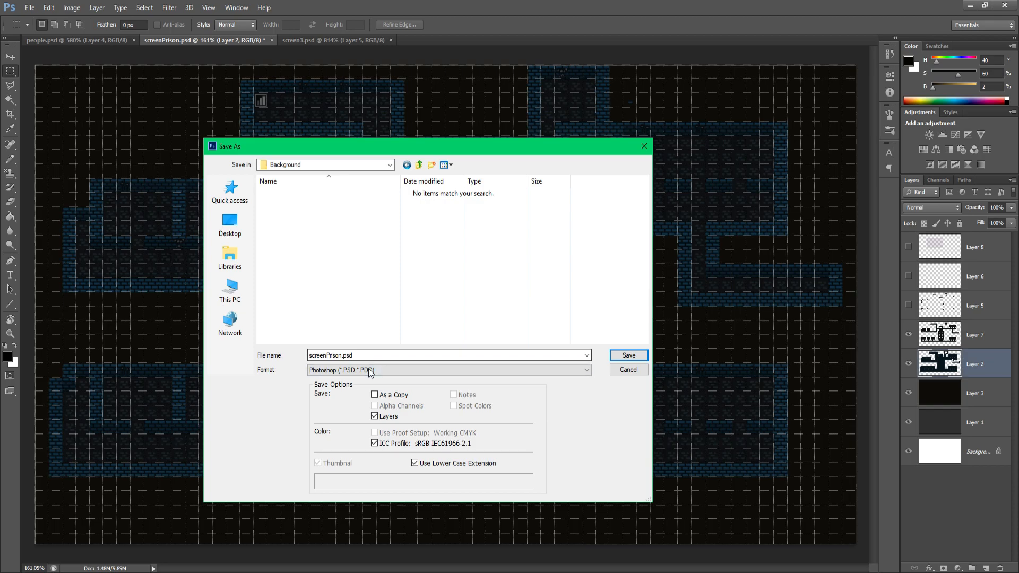
{"action": "left_click", "coordinate": [449, 370]}
{"action": "left_click", "coordinate": [340, 481]}
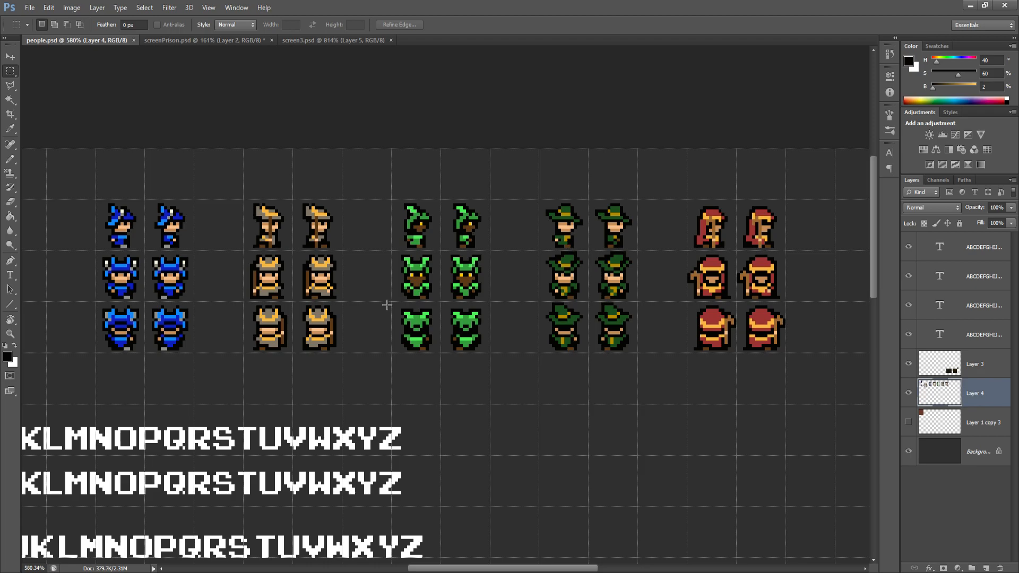
In people.psd, select a rectangular area of about 112 × 96 pixels starting at the blue character's top row
{"action": "scroll", "coordinate": [133, 177], "scroll_direction": "down", "scroll_amount": 3}
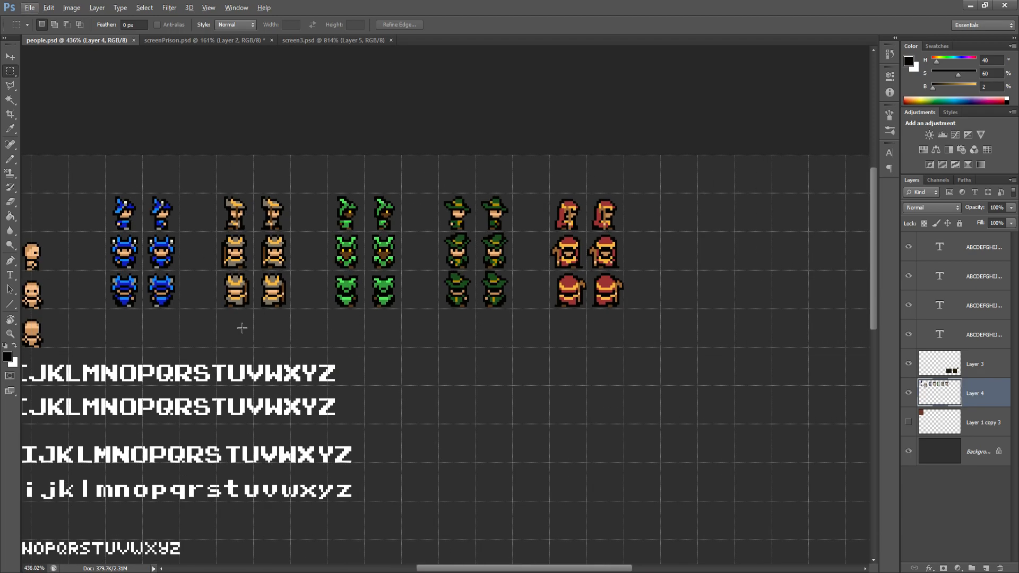
{"action": "left_click_drag", "start_coordinate": [475, 568], "coordinate": [449, 571]}
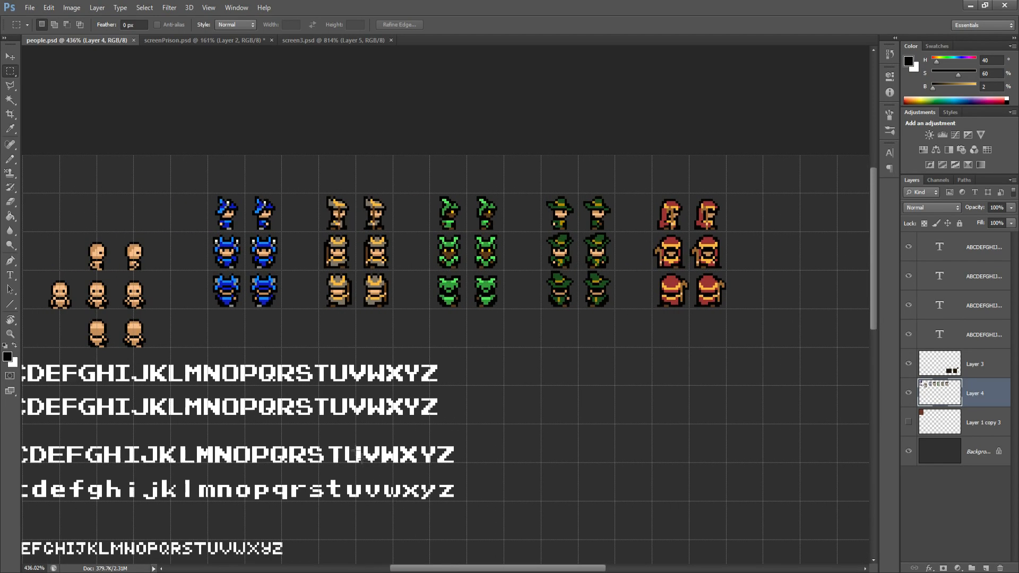
{"action": "left_click_drag", "start_coordinate": [209, 194], "coordinate": [467, 425]}
{"action": "left_click", "coordinate": [30, 8]}
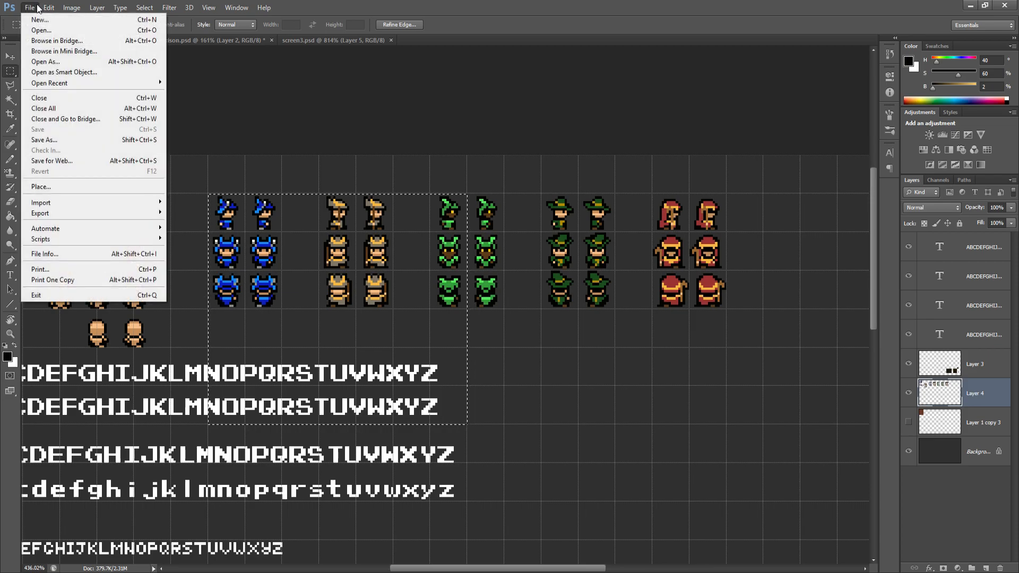
{"action": "left_click", "coordinate": [40, 16]}
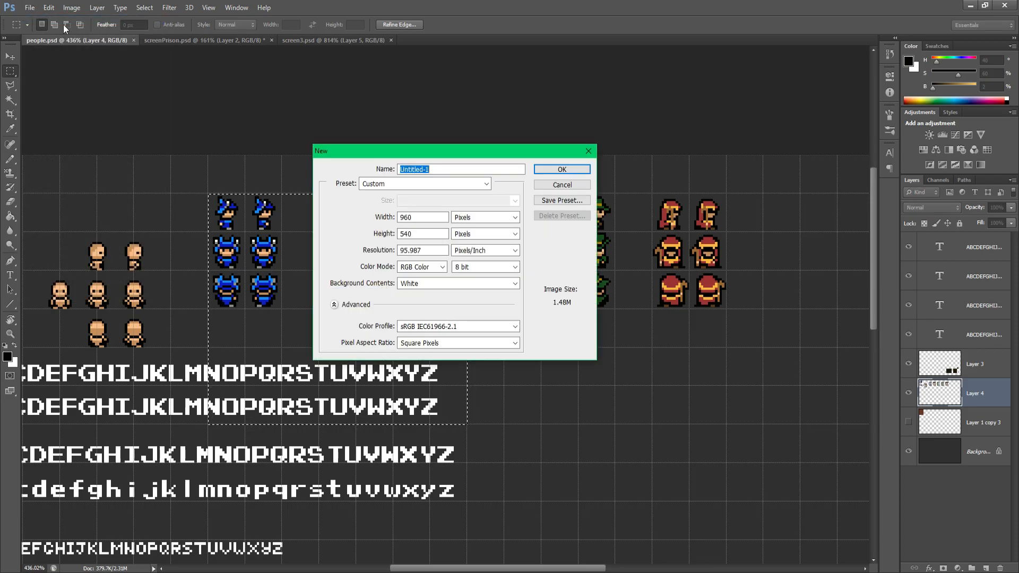
{"action": "left_click", "coordinate": [587, 152]}
Copy the selected area from the Background layer and create a new 112 × 96 pixel document named chars
{"action": "left_click", "coordinate": [908, 366]}
{"action": "left_click", "coordinate": [908, 365]}
{"action": "left_click", "coordinate": [916, 451]}
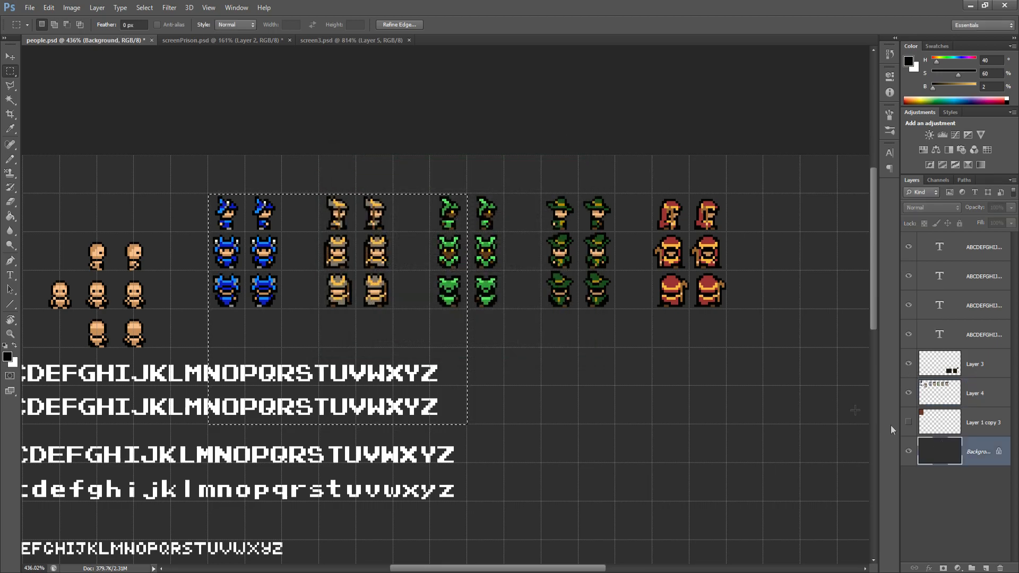
{"action": "left_click", "coordinate": [30, 8]}
{"action": "left_click", "coordinate": [32, 18]}
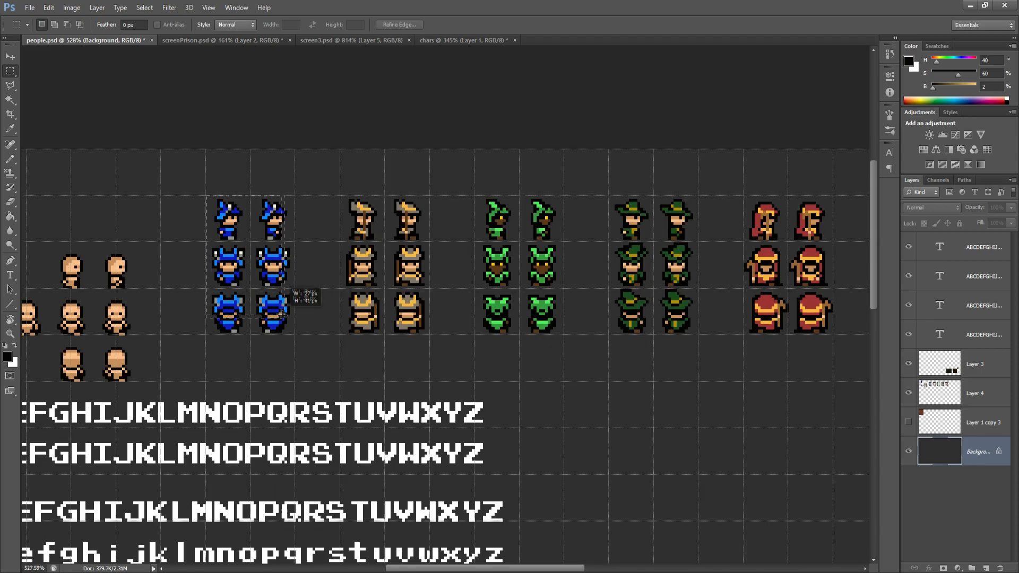
{"action": "left_click_drag", "start_coordinate": [289, 296], "coordinate": [293, 330]}
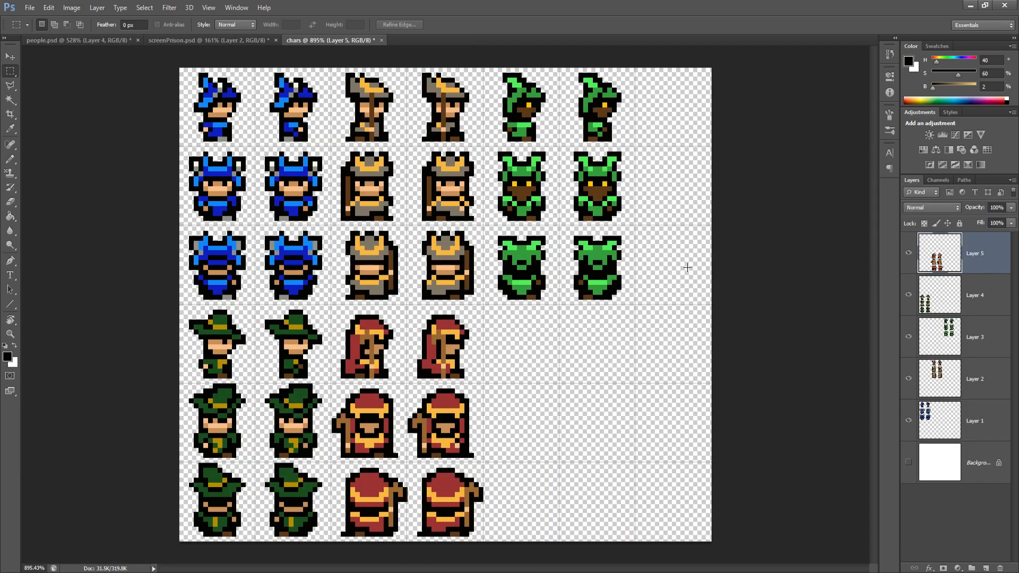
Create a folder named Chars inside Out and save the chars sprite sheet in it
{"action": "scroll", "coordinate": [690, 273], "scroll_direction": "down", "scroll_amount": 2}
{"action": "scroll", "coordinate": [697, 283], "scroll_direction": "up", "scroll_amount": 1}
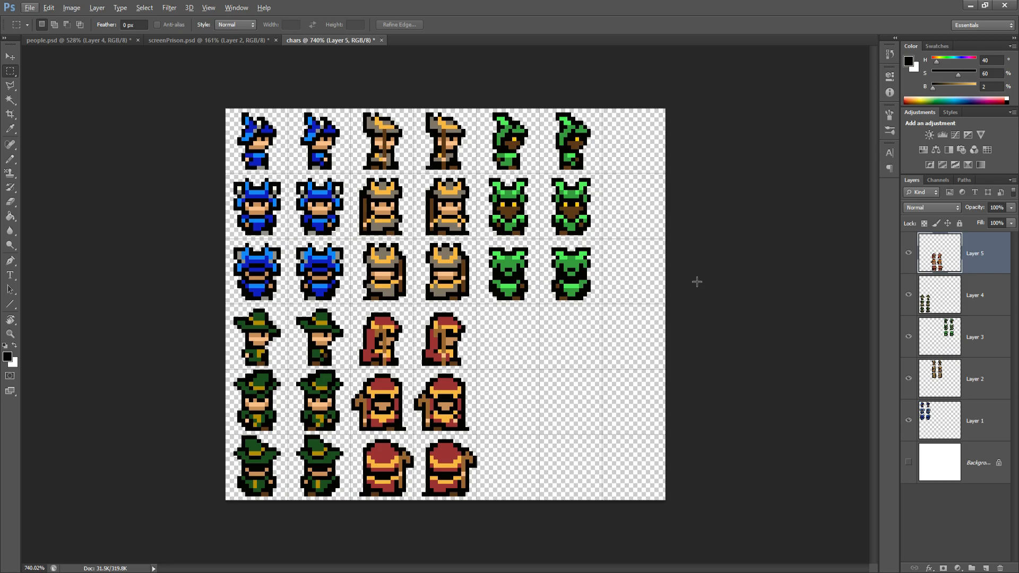
{"action": "key", "text": "ctrl+shift+s"}
{"action": "right_click", "coordinate": [311, 272]}
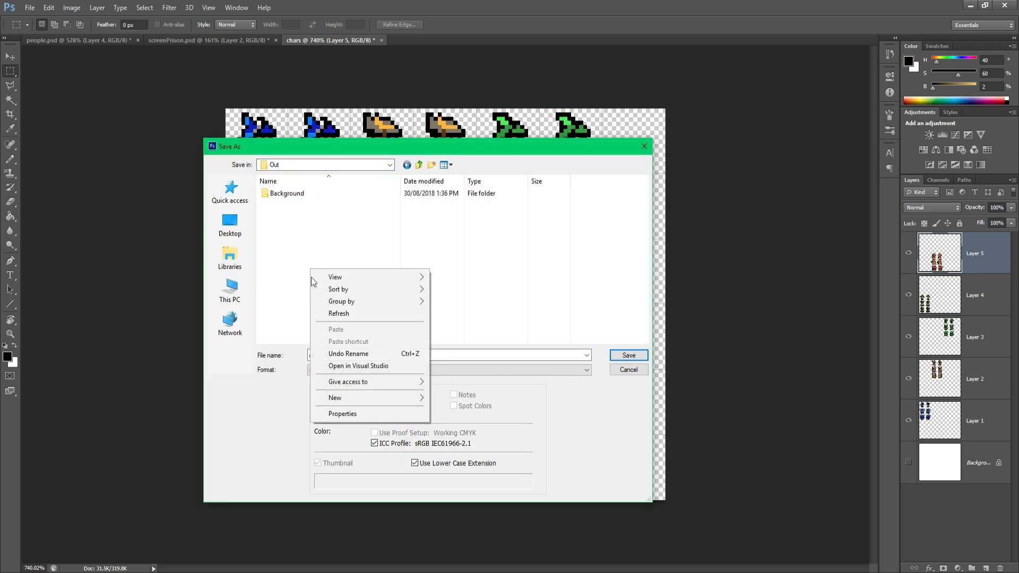
{"action": "mouse_move", "coordinate": [371, 399]}
{"action": "left_click", "coordinate": [455, 400]}
{"action": "type", "text": "Chars"}
{"action": "key", "text": "Return"}
{"action": "key", "text": "Return"}
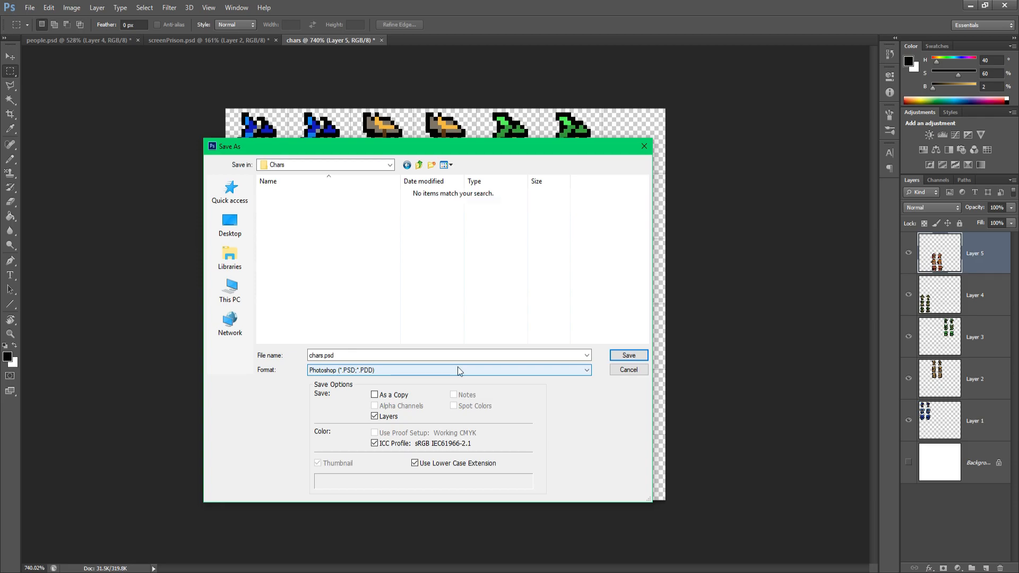
{"action": "key", "text": "Return"}
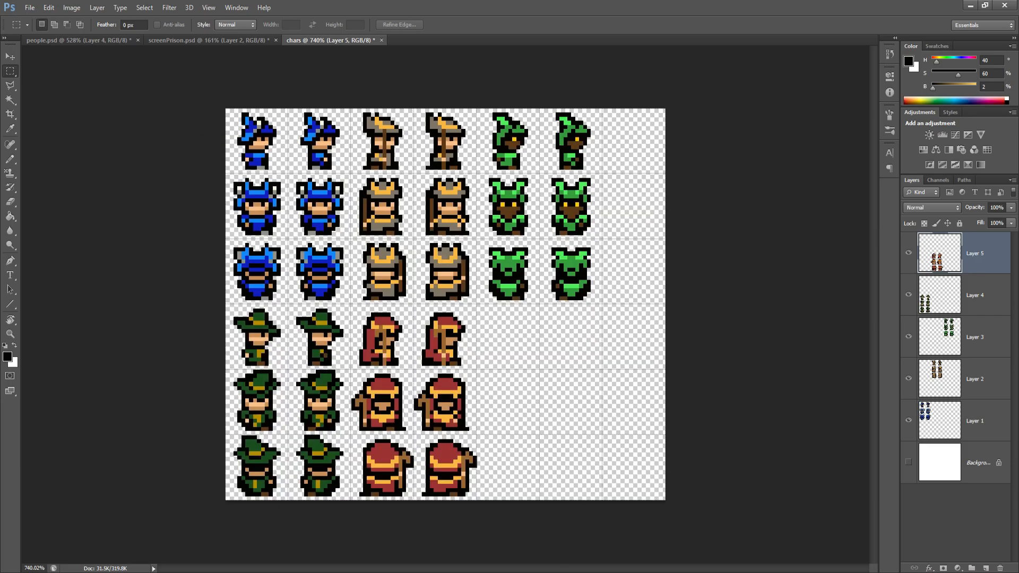
Switch to GameMaker and create a new sprite named spr_class_knight
{"action": "left_click", "coordinate": [559, 570]}
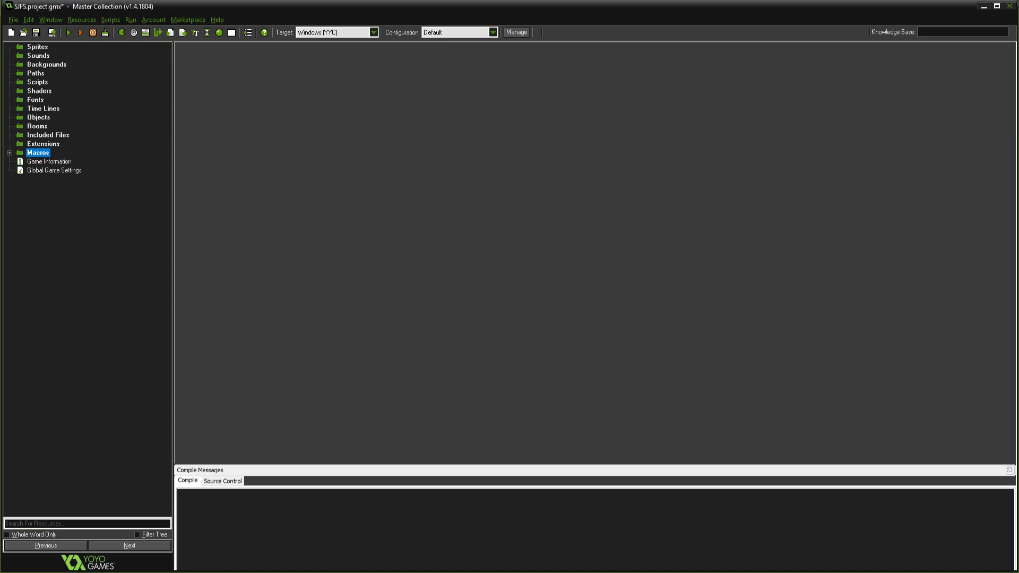
{"action": "left_click", "coordinate": [37, 48]}
{"action": "right_click", "coordinate": [37, 49]}
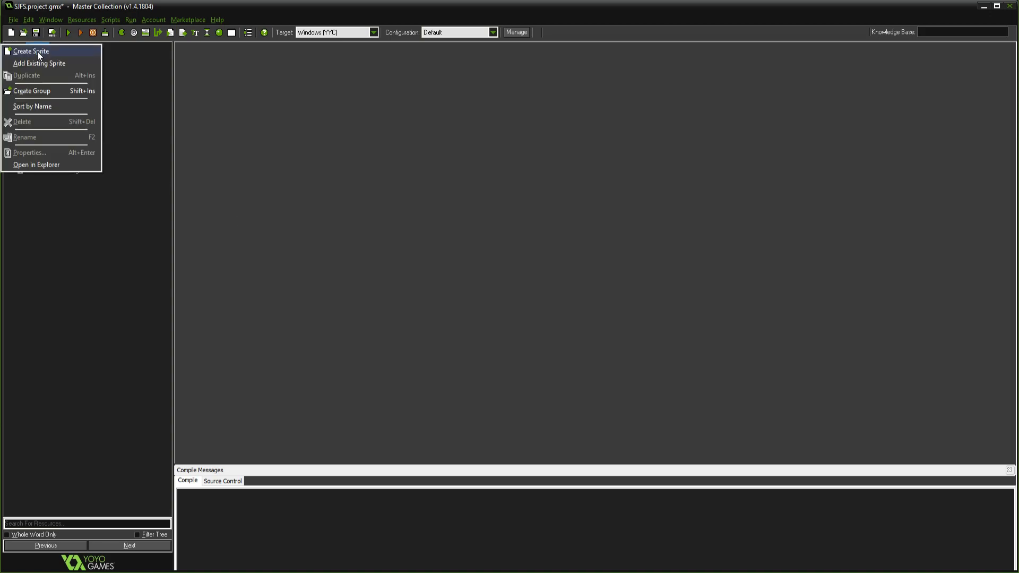
{"action": "left_click", "coordinate": [37, 52]}
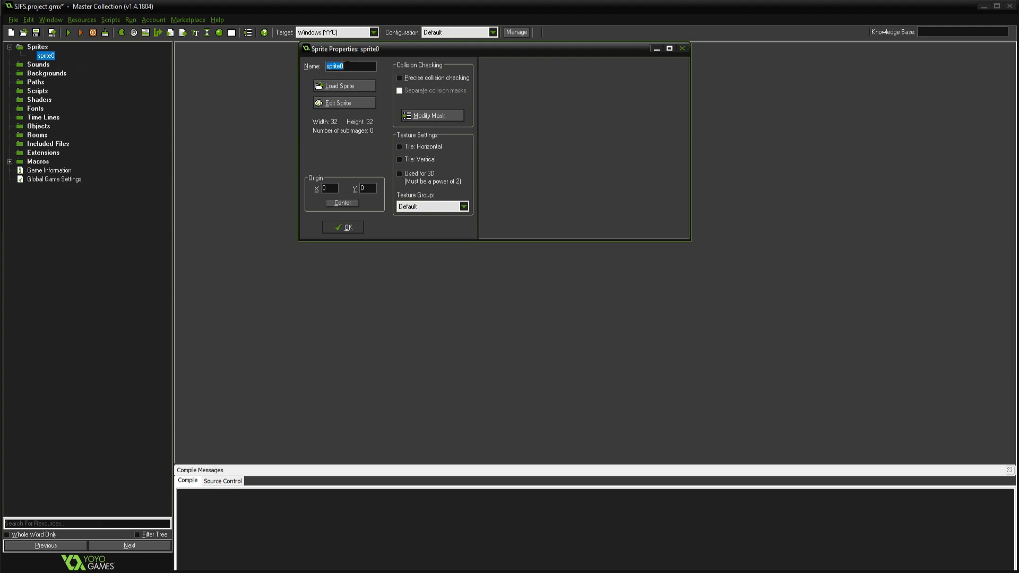
{"action": "type", "text": "spr_class_knight"}
Edit the knight sprite and start creating it from the chars strip in HJRPG's Out/Chars folder
{"action": "left_click", "coordinate": [342, 102]}
{"action": "left_click", "coordinate": [348, 119]}
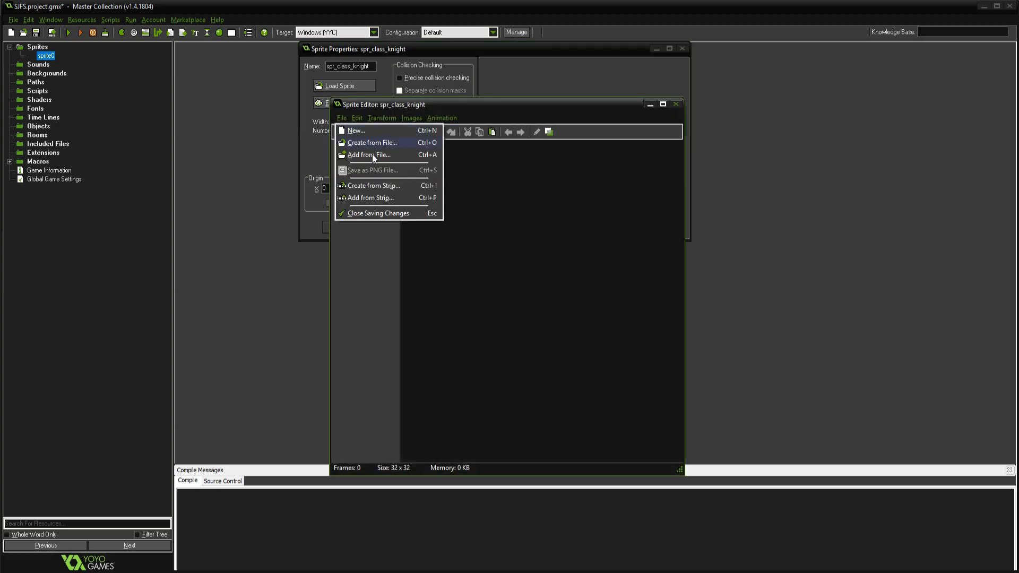
{"action": "left_click", "coordinate": [375, 185]}
{"action": "left_click", "coordinate": [480, 148]}
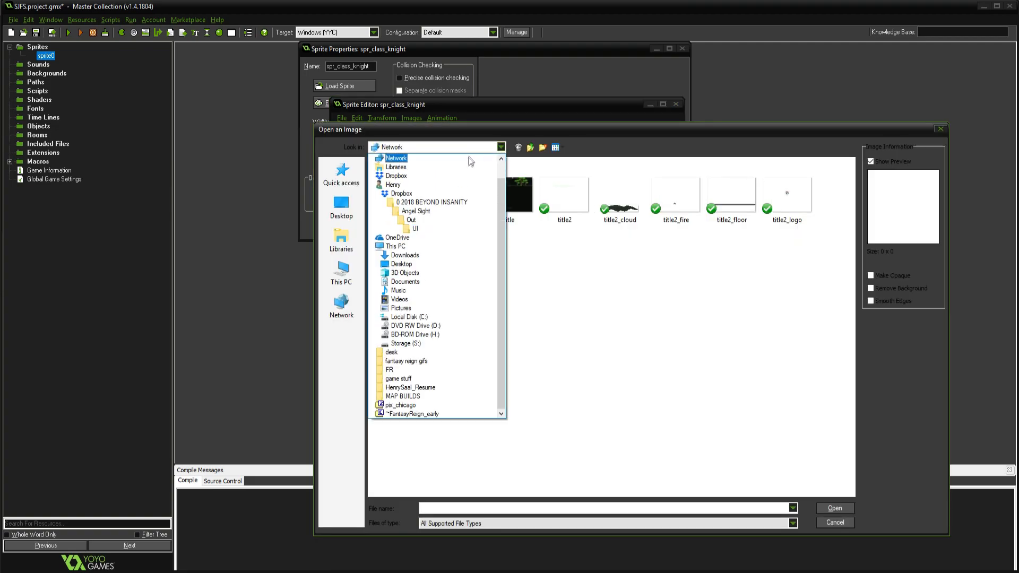
{"action": "left_click", "coordinate": [420, 200]}
{"action": "double_click", "coordinate": [403, 176]}
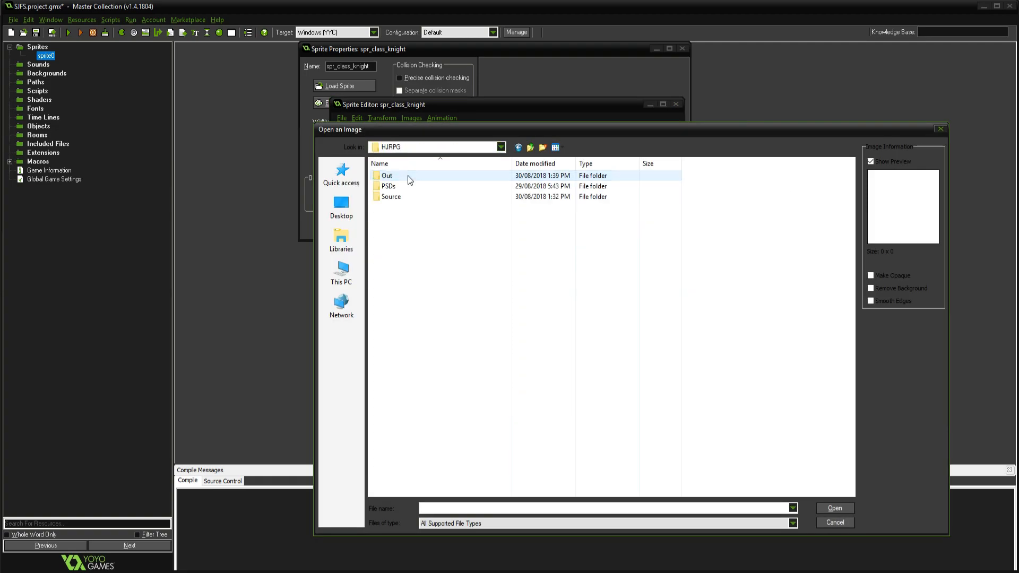
{"action": "double_click", "coordinate": [404, 170]}
{"action": "left_click", "coordinate": [409, 196]}
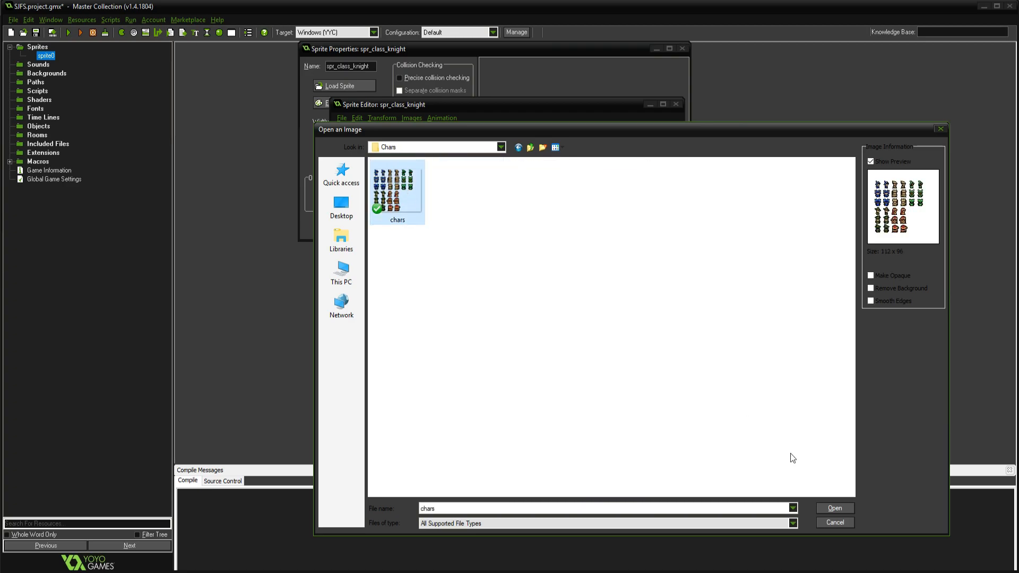
{"action": "left_click", "coordinate": [830, 509]}
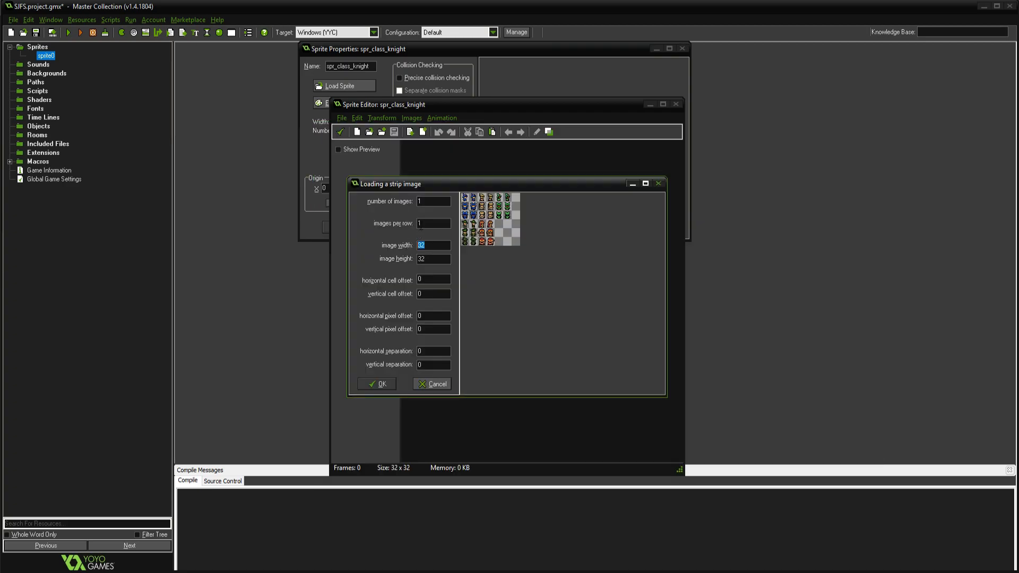
Set the strip's image width and image height to 16
{"action": "type", "text": "16"}
{"action": "key", "text": "Tab"}
{"action": "type", "text": "16"}
Try to load the strip as 6 images with 3 images per row
{"action": "type", "text": "6"}
{"action": "type", "text": "3"}
{"action": "left_click", "coordinate": [372, 382]}
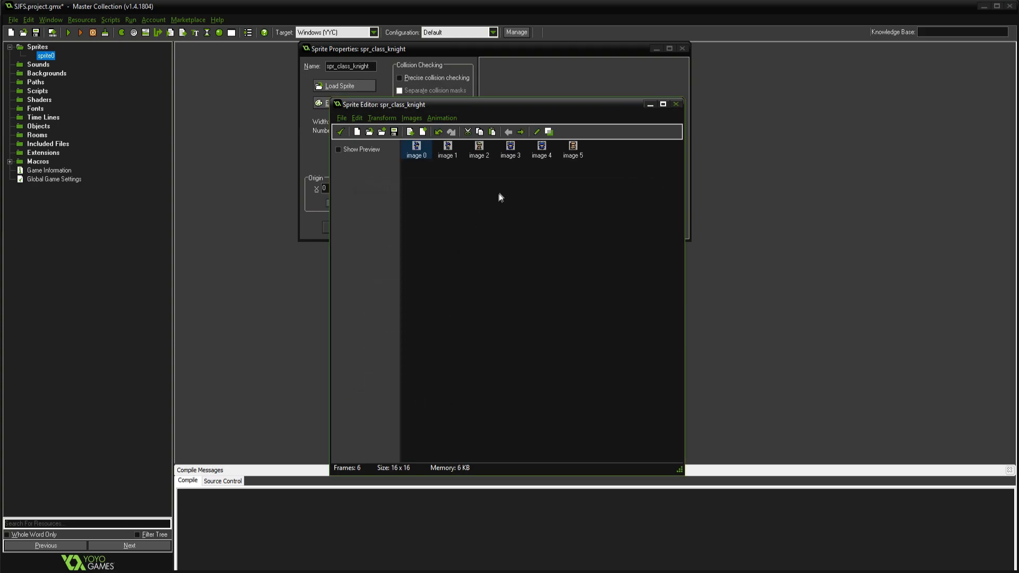
{"action": "key", "text": "ctrl+z"}
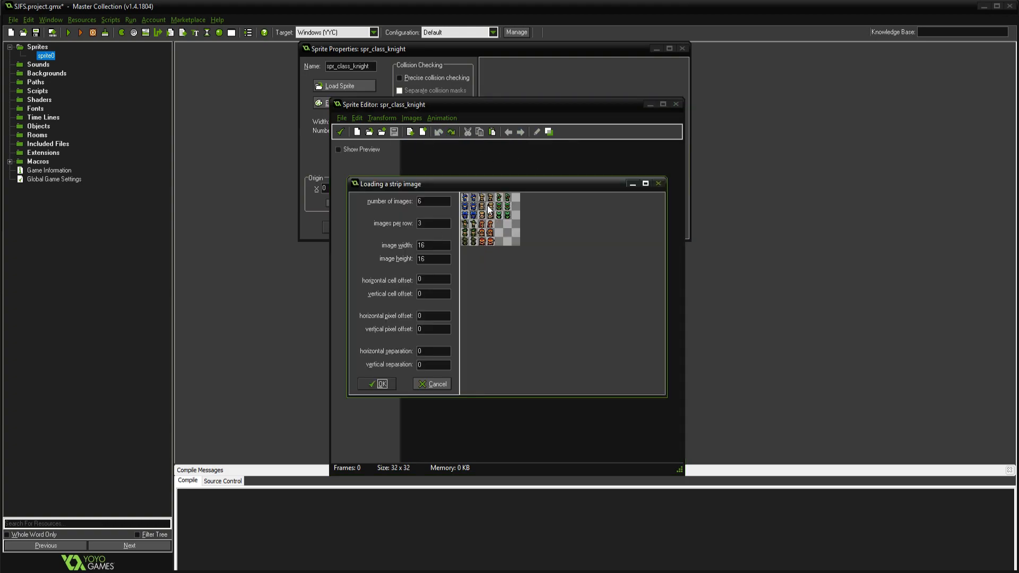
Load the knight frames as 8 images with 2 per row and save the sprite
{"action": "double_click", "coordinate": [412, 223]}
{"action": "type", "text": "2"}
{"action": "left_click", "coordinate": [372, 385]}
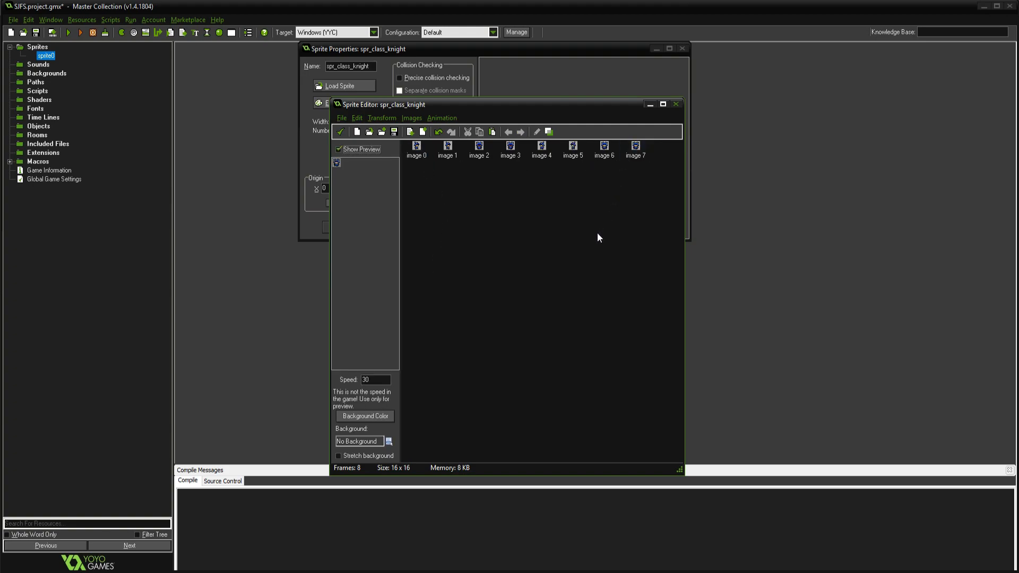
{"action": "left_click", "coordinate": [340, 132]}
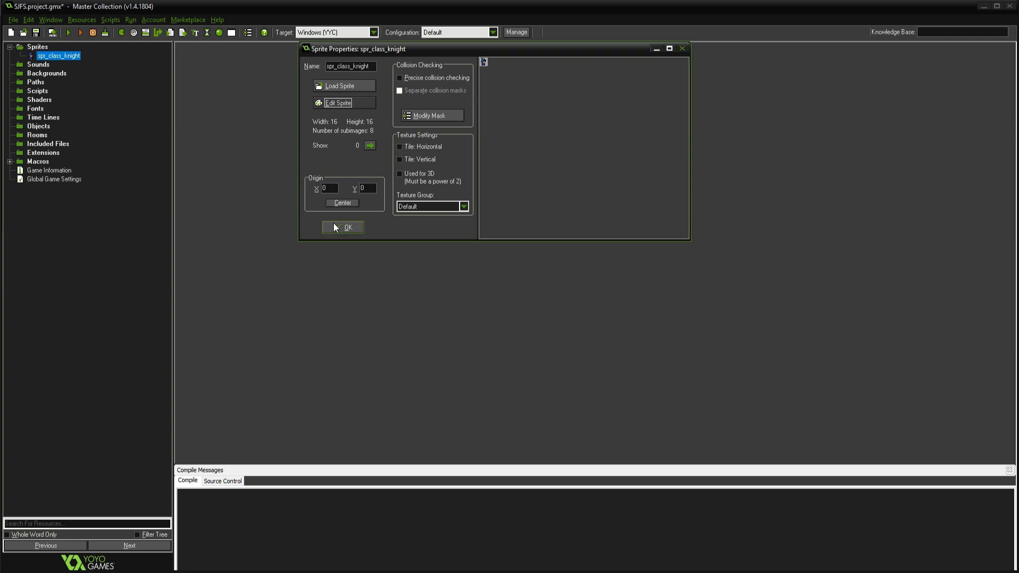
{"action": "left_click", "coordinate": [343, 227]}
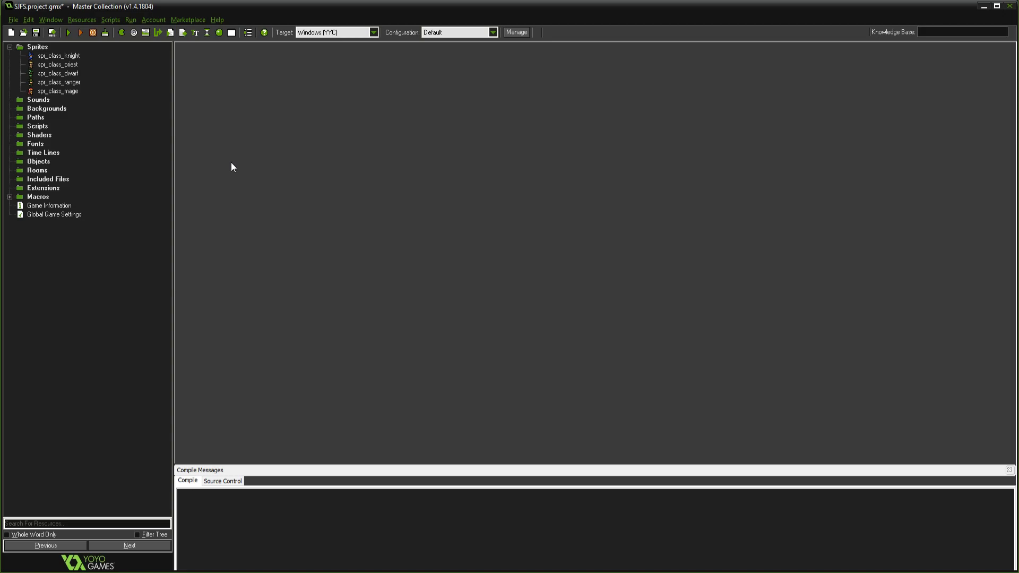
Create a new background, load the prison image into it and enlarge its properties window
{"action": "left_click", "coordinate": [37, 118]}
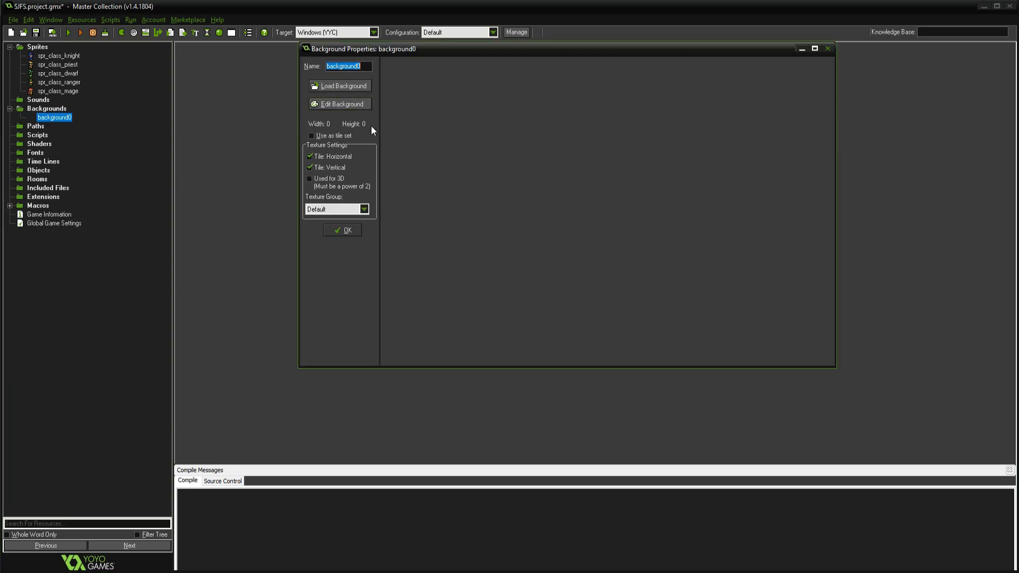
{"action": "left_click", "coordinate": [359, 107]}
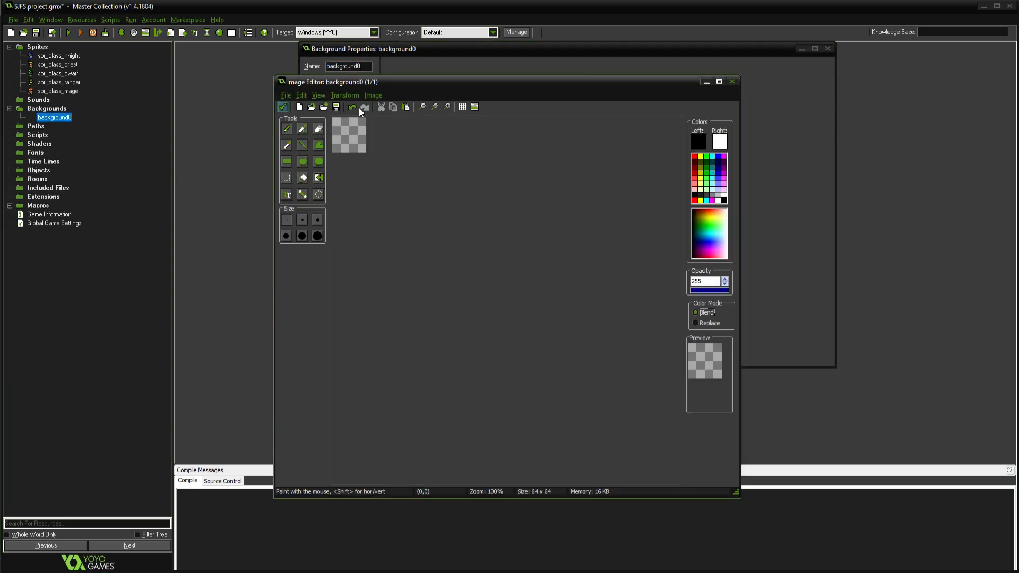
{"action": "left_click", "coordinate": [732, 81]}
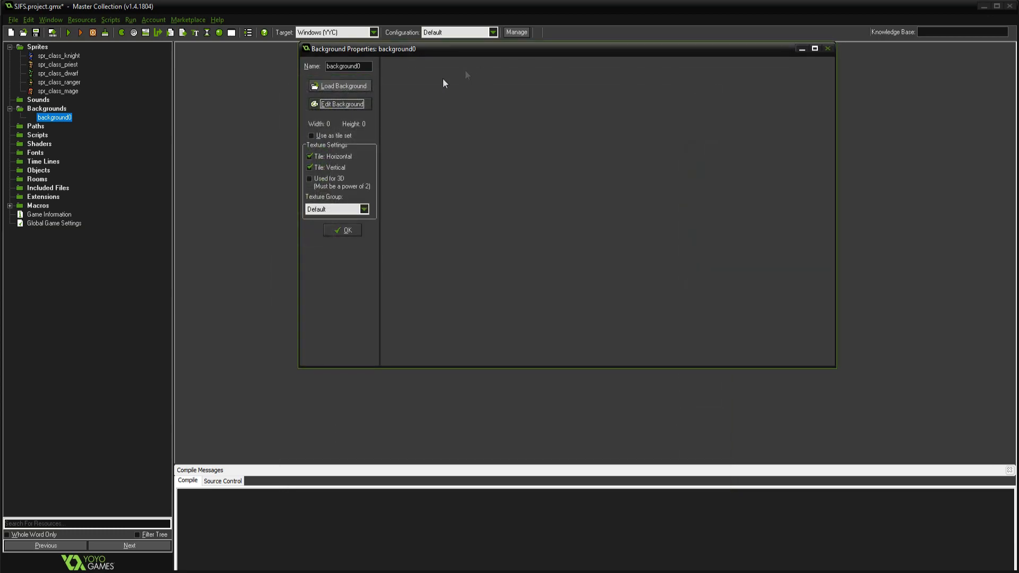
{"action": "left_click", "coordinate": [344, 86]}
{"action": "left_click", "coordinate": [425, 149]}
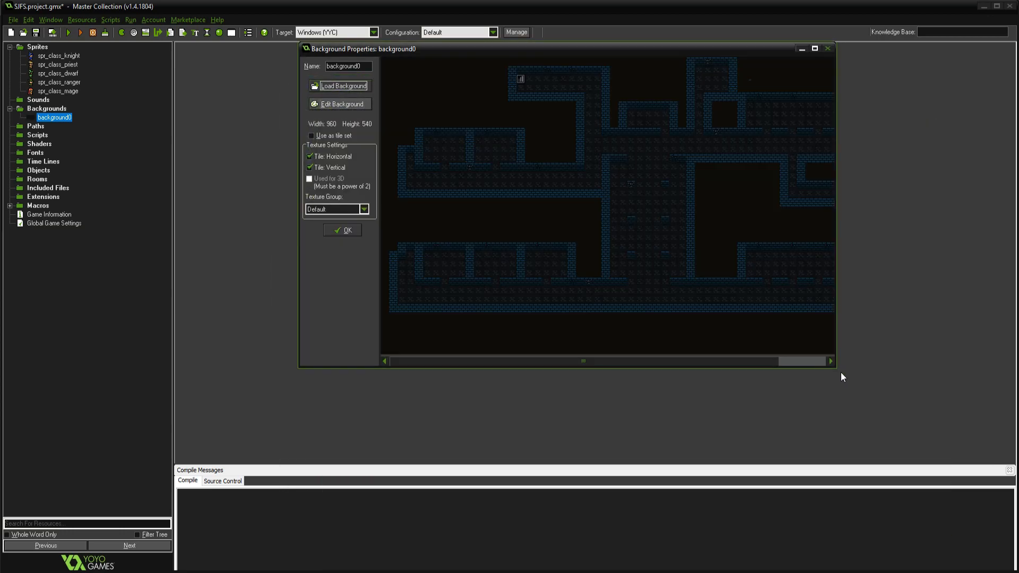
{"action": "left_click_drag", "start_coordinate": [836, 367], "coordinate": [963, 442]}
Paint over the stray blue brick fragment in the prison background using the sampled dark background colour
{"action": "scroll", "coordinate": [620, 158], "scroll_direction": "up", "scroll_amount": 4}
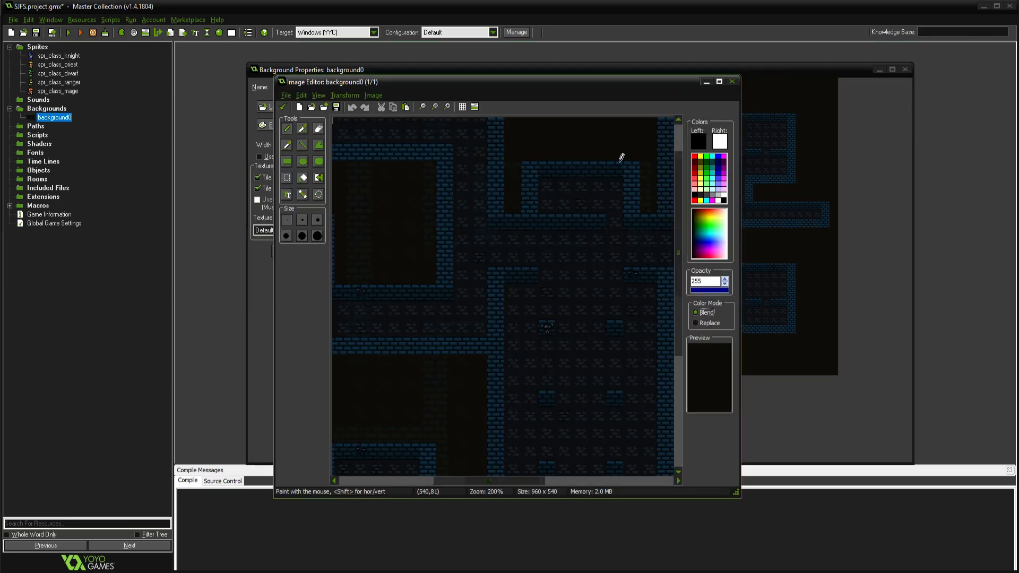
{"action": "left_click_drag", "start_coordinate": [473, 481], "coordinate": [646, 475]}
{"action": "scroll", "coordinate": [531, 311], "scroll_direction": "up", "scroll_amount": 2}
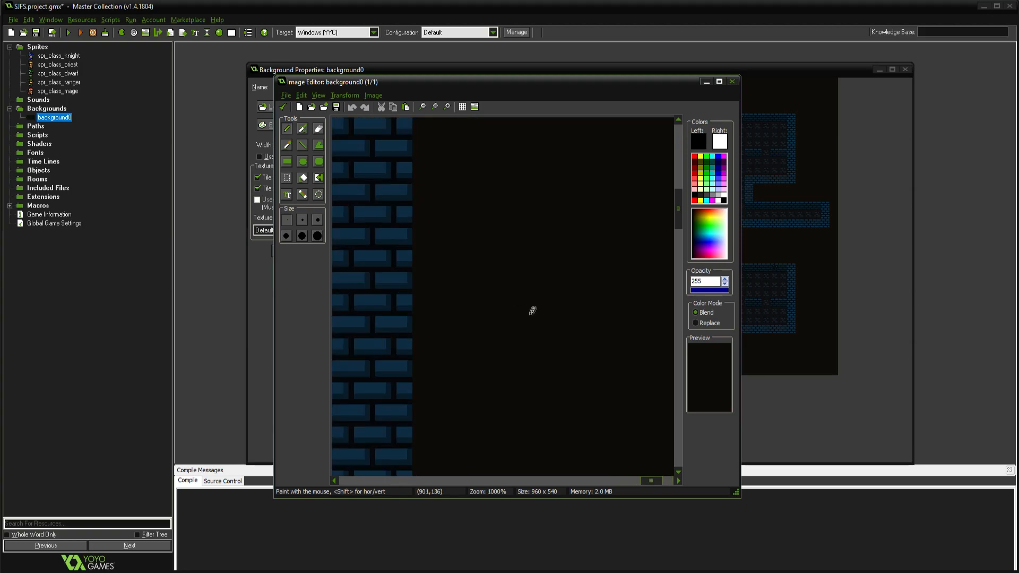
{"action": "scroll", "coordinate": [656, 258], "scroll_direction": "down", "scroll_amount": 2}
{"action": "left_click_drag", "start_coordinate": [676, 226], "coordinate": [672, 145]}
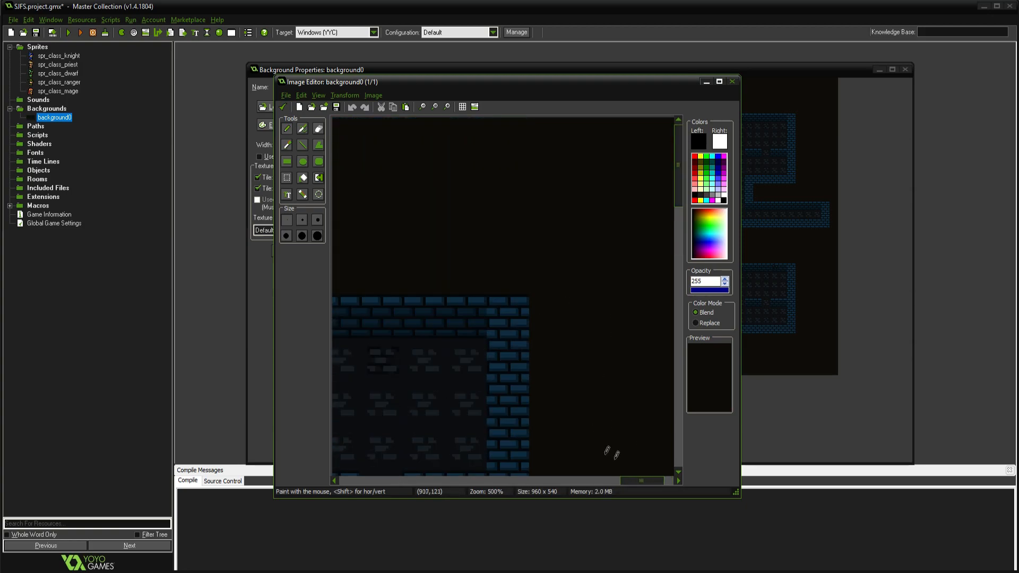
{"action": "left_click_drag", "start_coordinate": [629, 481], "coordinate": [568, 478]}
{"action": "left_click", "coordinate": [545, 260], "text": "ctrl"}
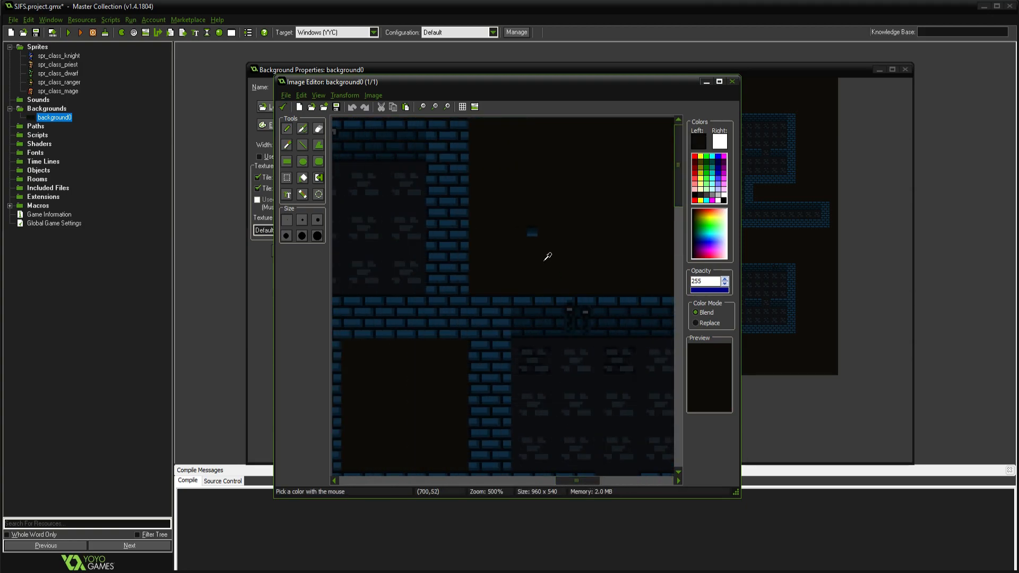
{"action": "left_click_drag", "start_coordinate": [529, 233], "coordinate": [535, 241]}
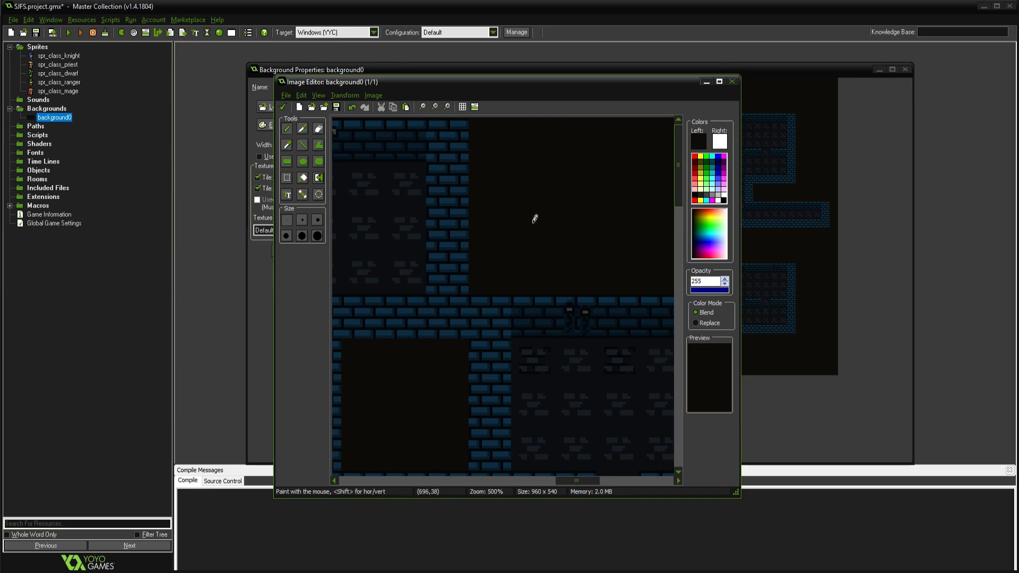
{"action": "scroll", "coordinate": [558, 199], "scroll_direction": "down", "scroll_amount": 2}
{"action": "scroll", "coordinate": [559, 199], "scroll_direction": "down", "scroll_amount": 2}
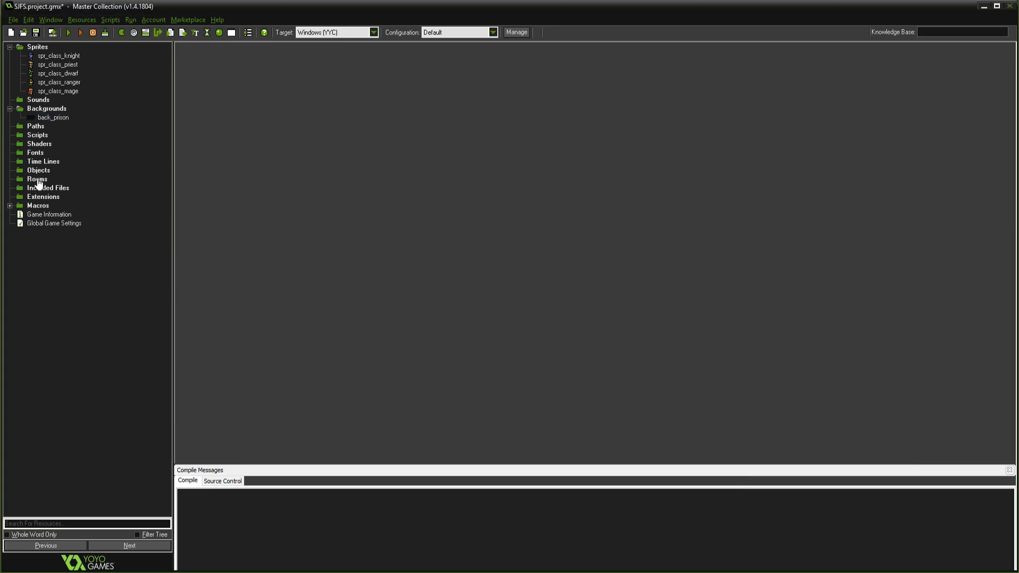
Create a new room, enlarge its properties window and set the room speed to 60
{"action": "right_click", "coordinate": [38, 182]}
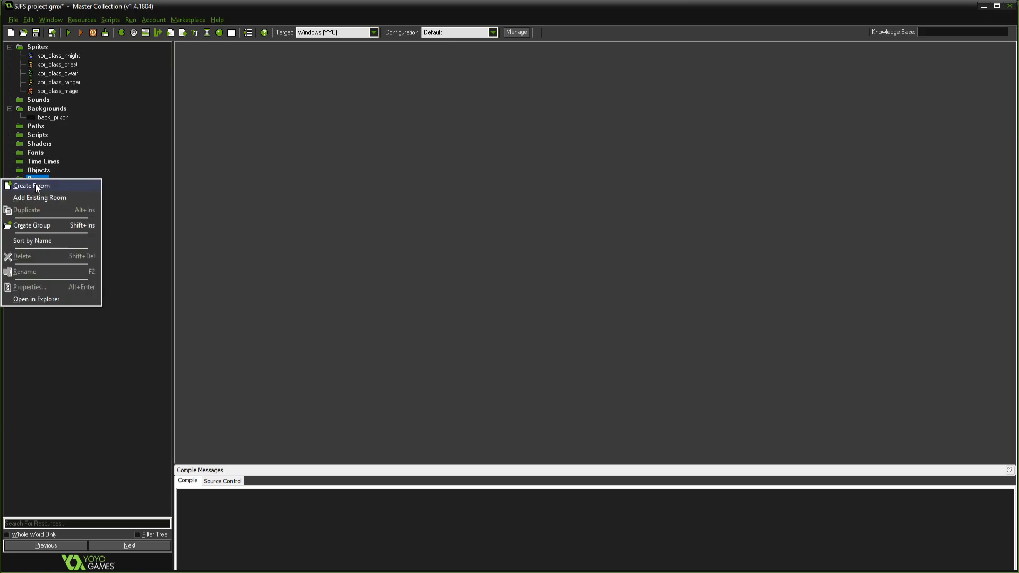
{"action": "left_click", "coordinate": [39, 186]}
{"action": "left_click_drag", "start_coordinate": [439, 70], "coordinate": [377, 53]}
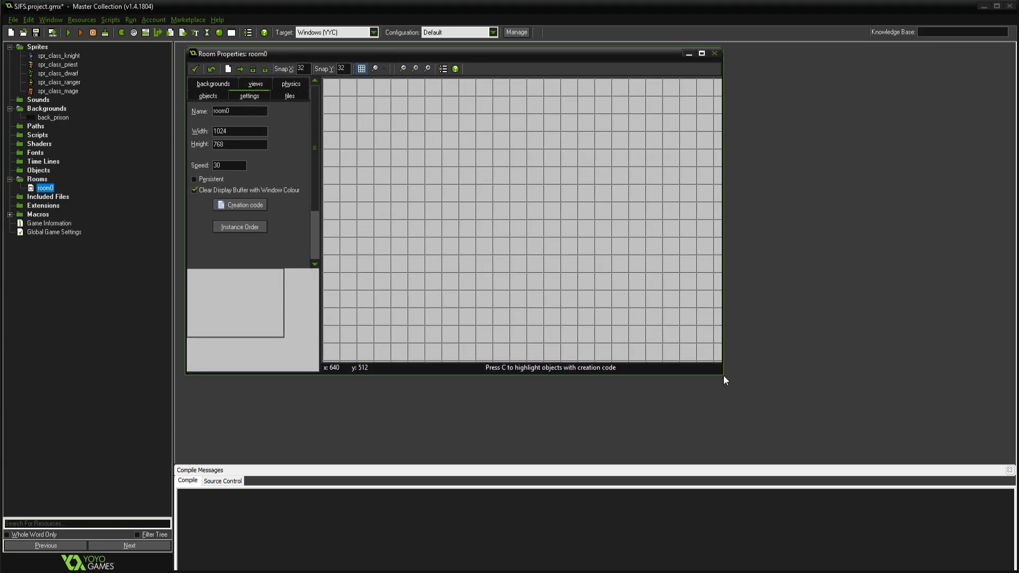
{"action": "left_click_drag", "start_coordinate": [721, 374], "coordinate": [967, 501]}
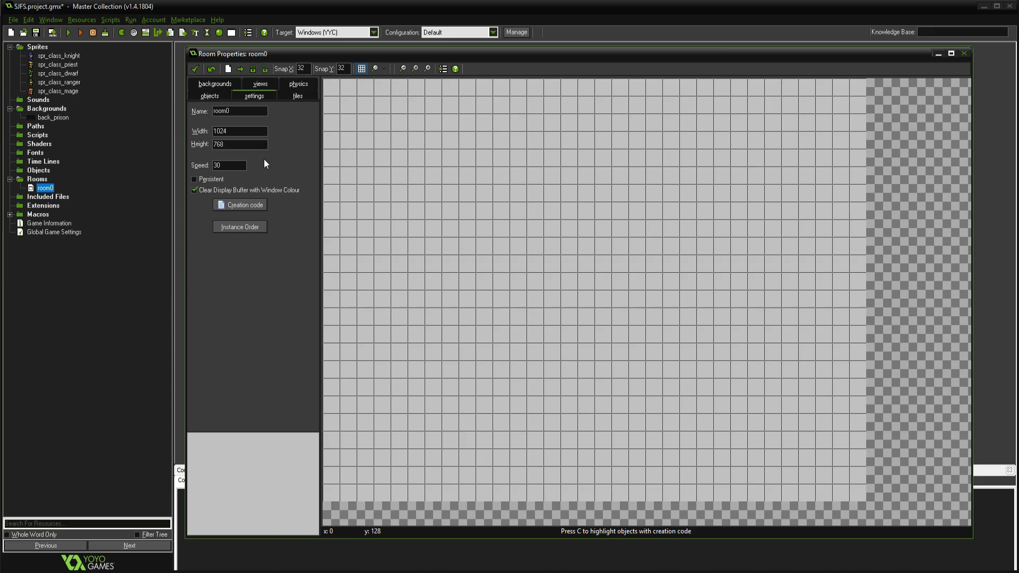
{"action": "double_click", "coordinate": [217, 165]}
{"action": "type", "text": "60"}
Assign back_prison to the room's Background 0 and make it visible when the room starts
{"action": "left_click", "coordinate": [221, 84]}
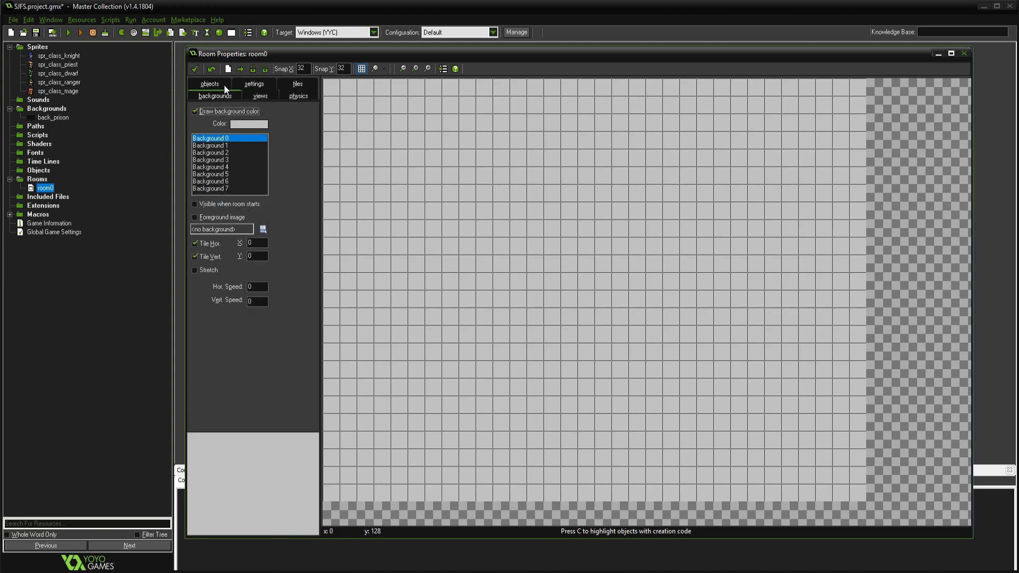
{"action": "left_click", "coordinate": [263, 228]}
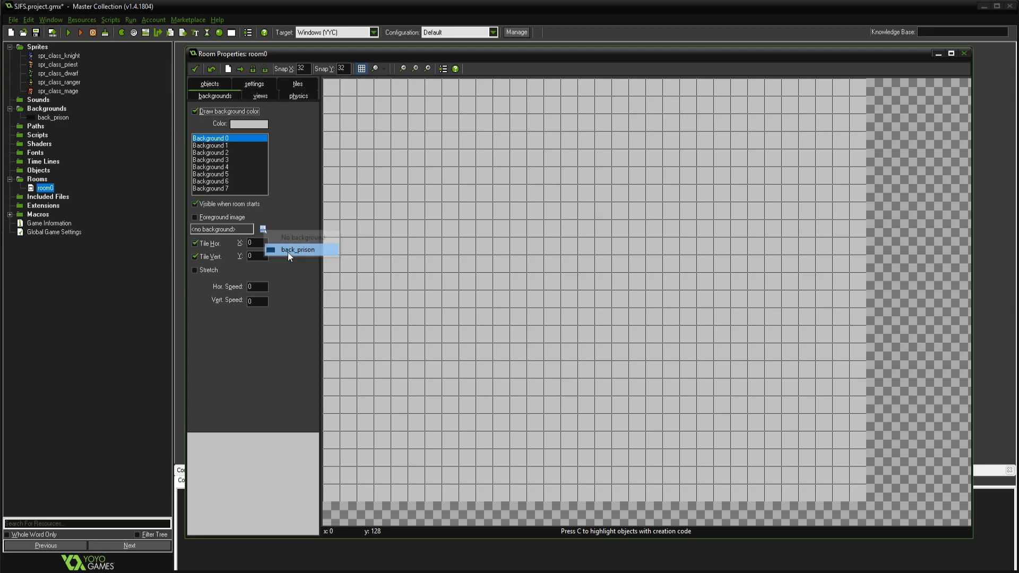
{"action": "left_click", "coordinate": [288, 253]}
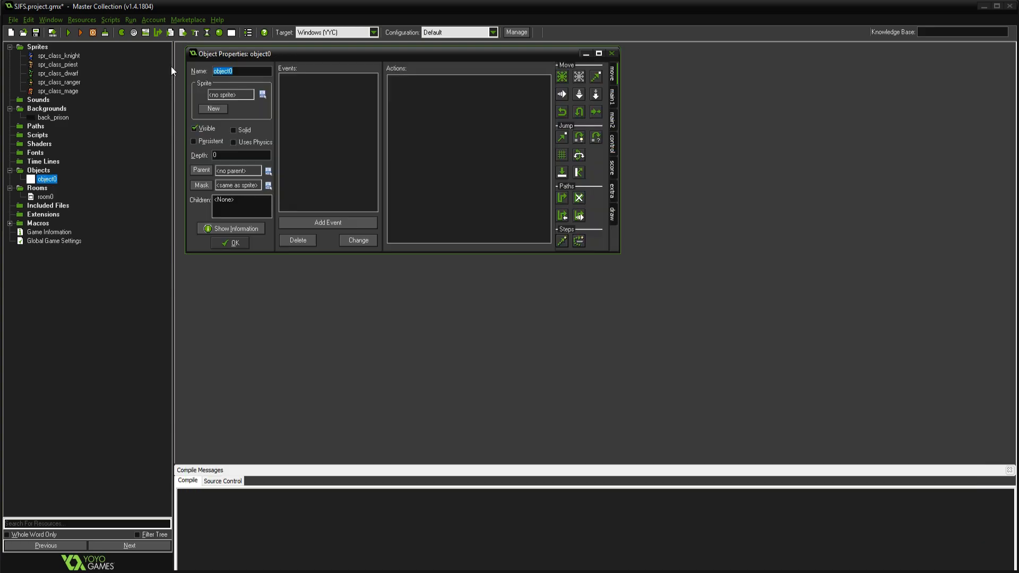
Name the new object obj_player, assign it the spr_class_knight sprite and set its depth to -1
{"action": "type", "text": "obj_player"}
{"action": "left_click", "coordinate": [263, 95]}
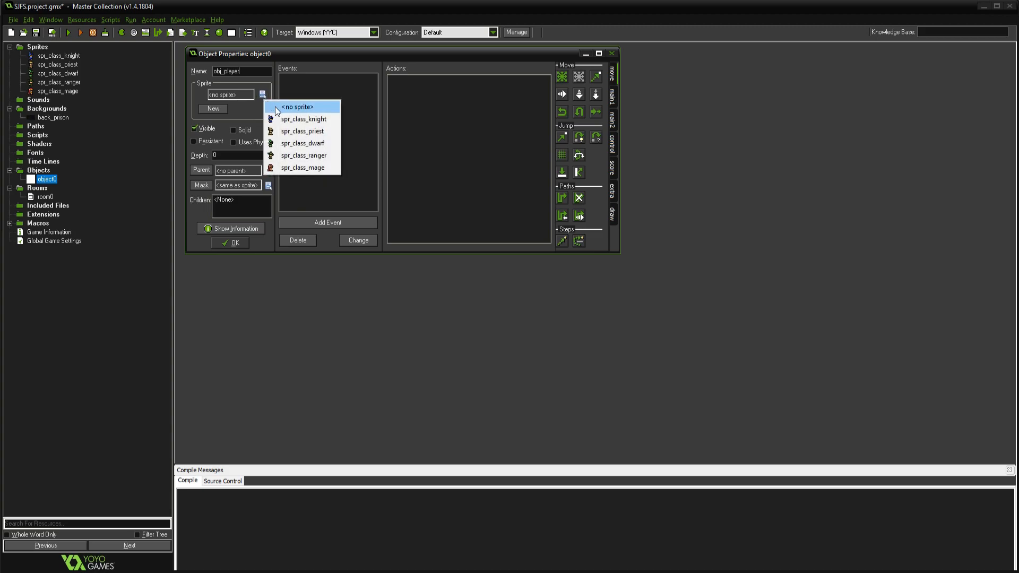
{"action": "left_click", "coordinate": [308, 117]}
{"action": "key", "text": "Tab"}
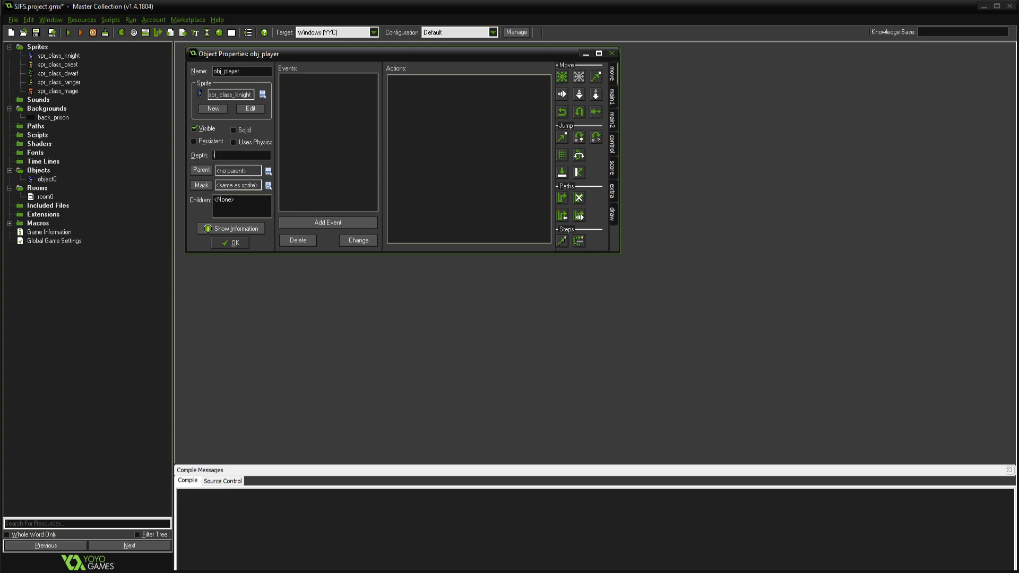
{"action": "type", "text": "-1"}
{"action": "key", "text": "Return"}
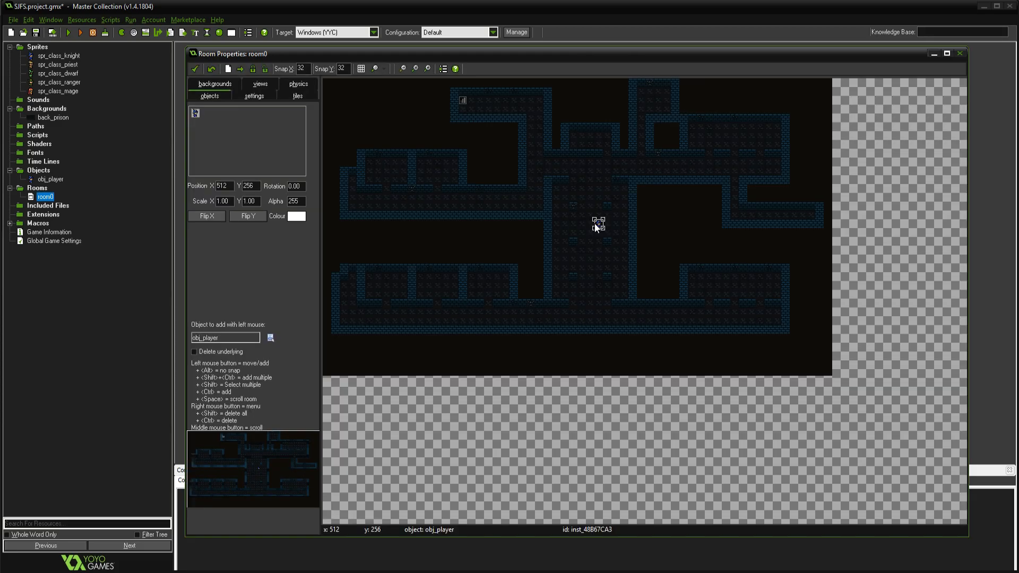
Show the room's grid and reposition the obj_player instance
{"action": "left_click", "coordinate": [361, 68]}
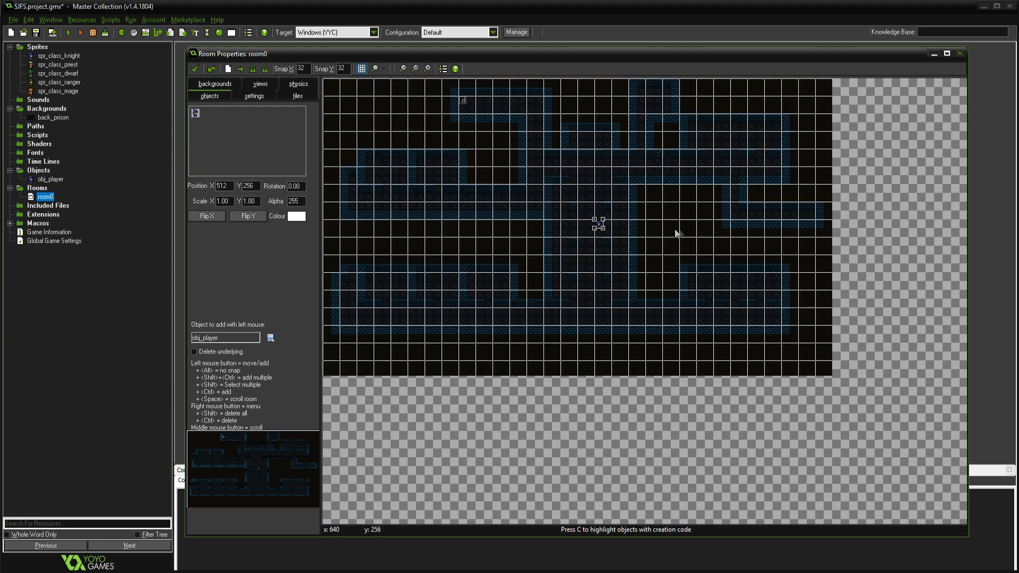
{"action": "mouse_move", "coordinate": [599, 223]}
{"action": "left_mouse_down"}
{"action": "mouse_move", "coordinate": [566, 207]}
{"action": "mouse_move", "coordinate": [546, 171]}
{"action": "mouse_move", "coordinate": [532, 200]}
{"action": "mouse_move", "coordinate": [603, 214]}
{"action": "left_mouse_up"}
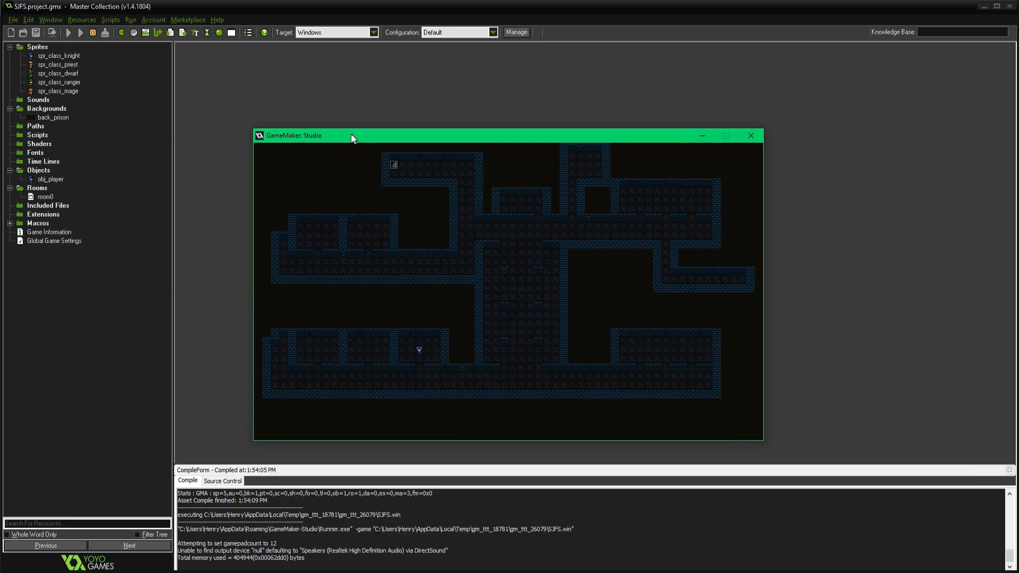
Check the player sprite in the running game and close the game window
{"action": "left_click_drag", "start_coordinate": [351, 136], "coordinate": [351, 135]}
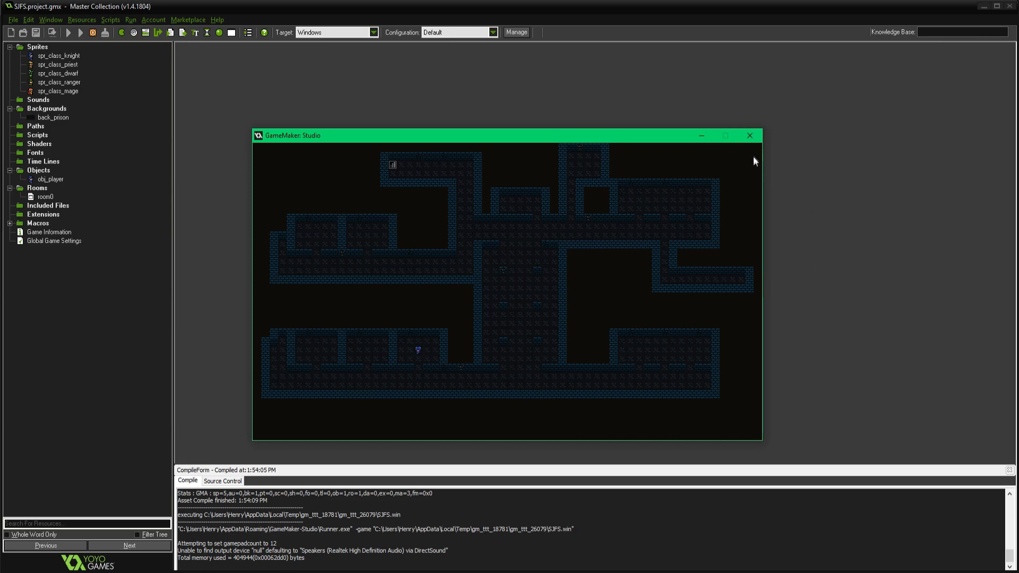
{"action": "left_click", "coordinate": [749, 137]}
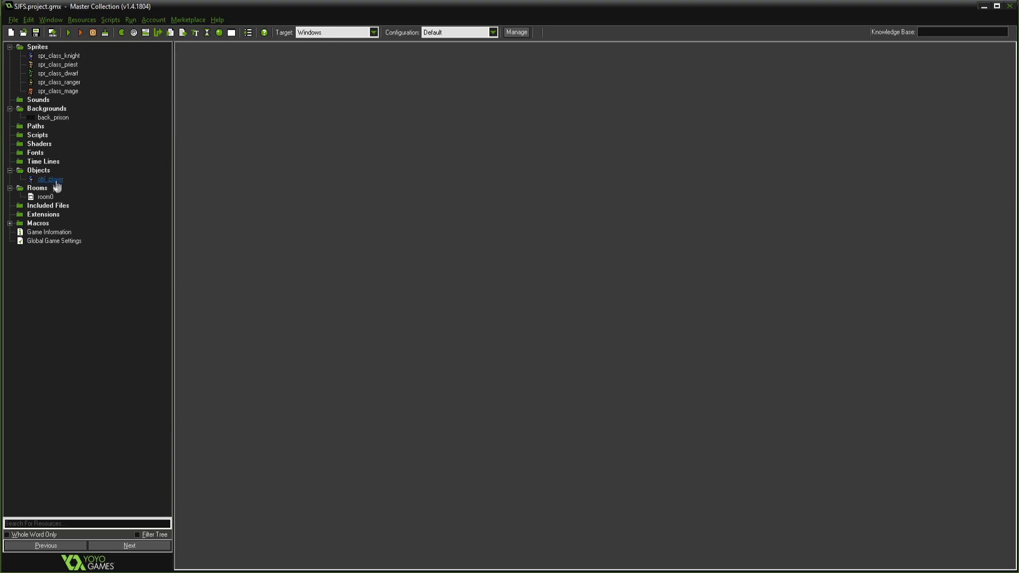
Add a Create event to obj_player with a code action containing "image_speed = 0;"
{"action": "left_click_drag", "start_coordinate": [349, 54], "coordinate": [440, 137]}
{"action": "left_click", "coordinate": [419, 305]}
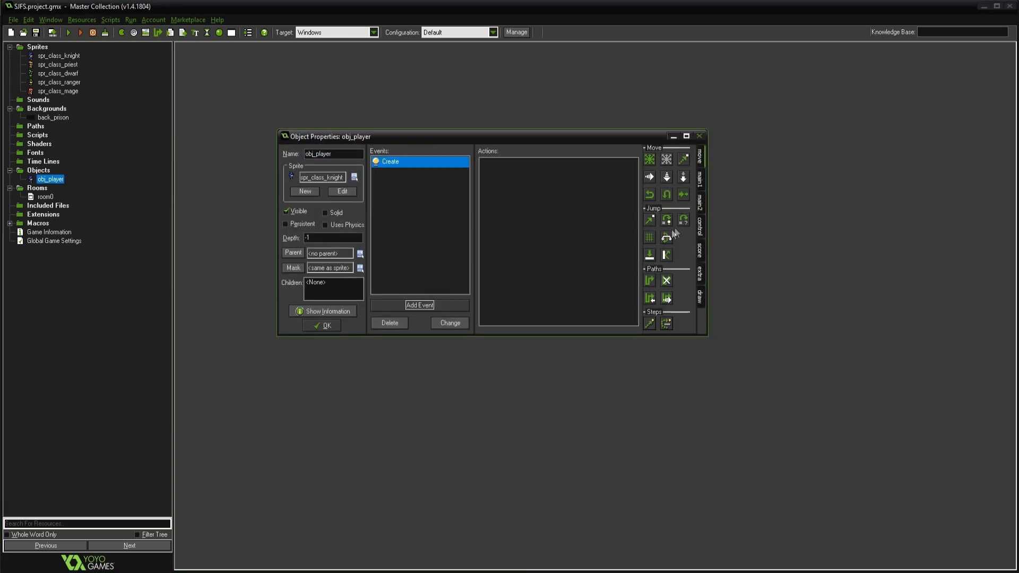
{"action": "left_click", "coordinate": [700, 226]}
{"action": "left_click_drag", "start_coordinate": [651, 261], "coordinate": [583, 244]}
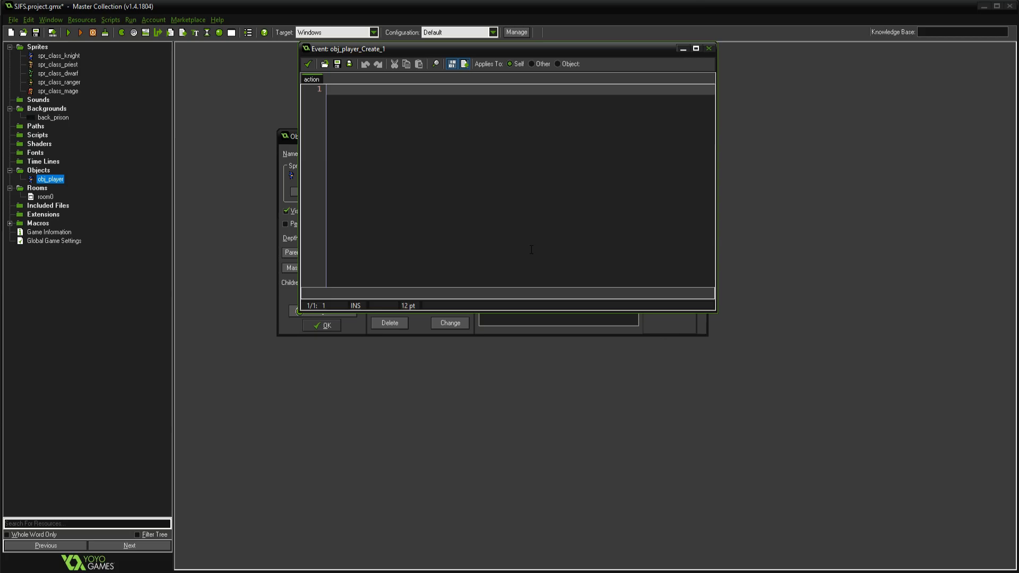
{"action": "type", "text": "image_speed = 0;"}
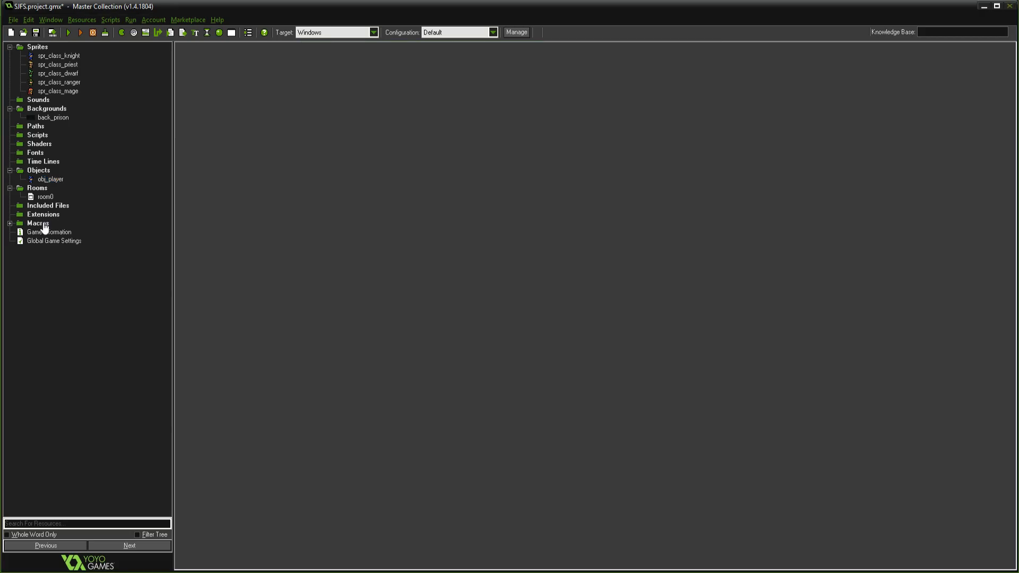
Open room0's view settings, with the use of views enabled, and make View 0 visible when the room starts
{"action": "double_click", "coordinate": [46, 196]}
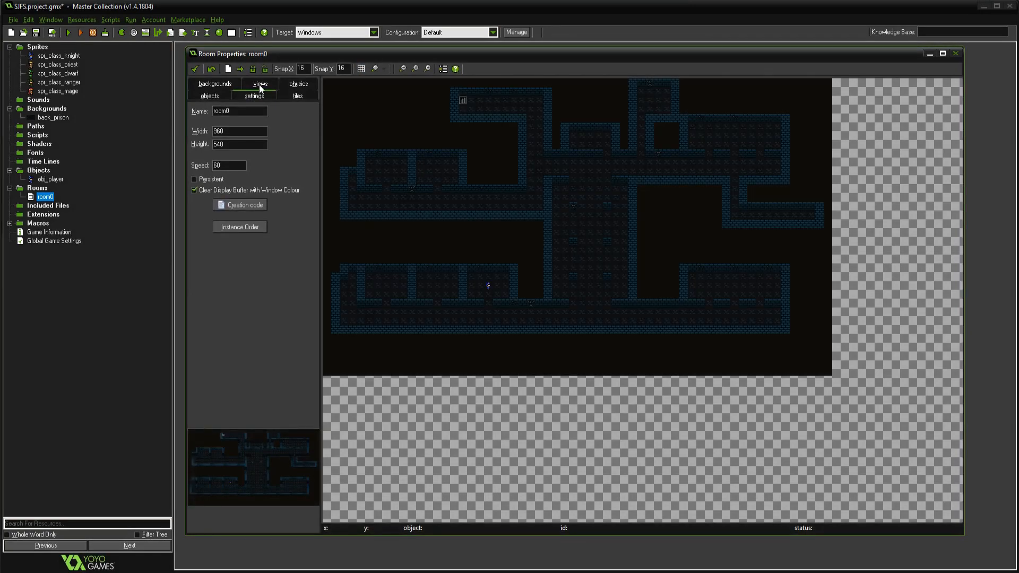
{"action": "left_click", "coordinate": [259, 86]}
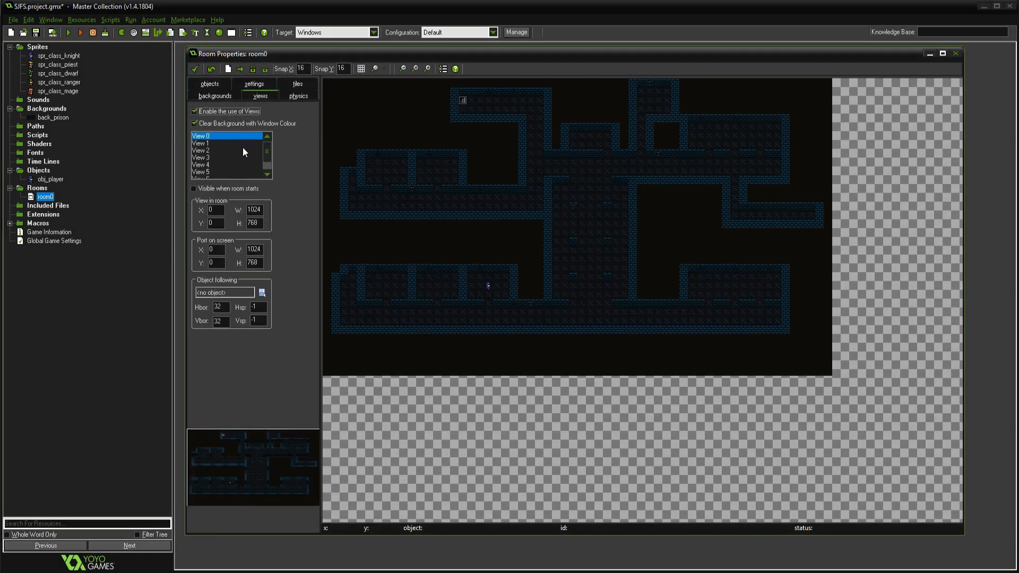
{"action": "left_click", "coordinate": [225, 189]}
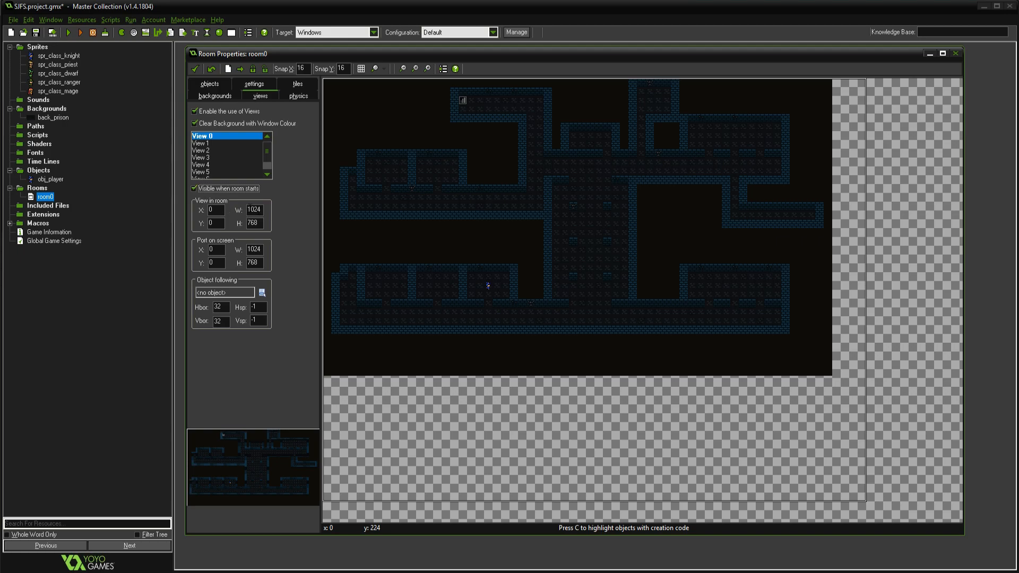
Set View 0's view-in-room size to 960 wide by 540 high
{"action": "mouse_move", "coordinate": [261, 209]}
{"action": "left_mouse_down"}
{"action": "mouse_move", "coordinate": [241, 208]}
{"action": "mouse_move", "coordinate": [248, 222]}
{"action": "left_mouse_up"}
{"action": "left_click_drag", "start_coordinate": [260, 209], "coordinate": [240, 209]}
{"action": "type", "text": "960"}
{"action": "key", "text": "Tab"}
{"action": "type", "text": "540"}
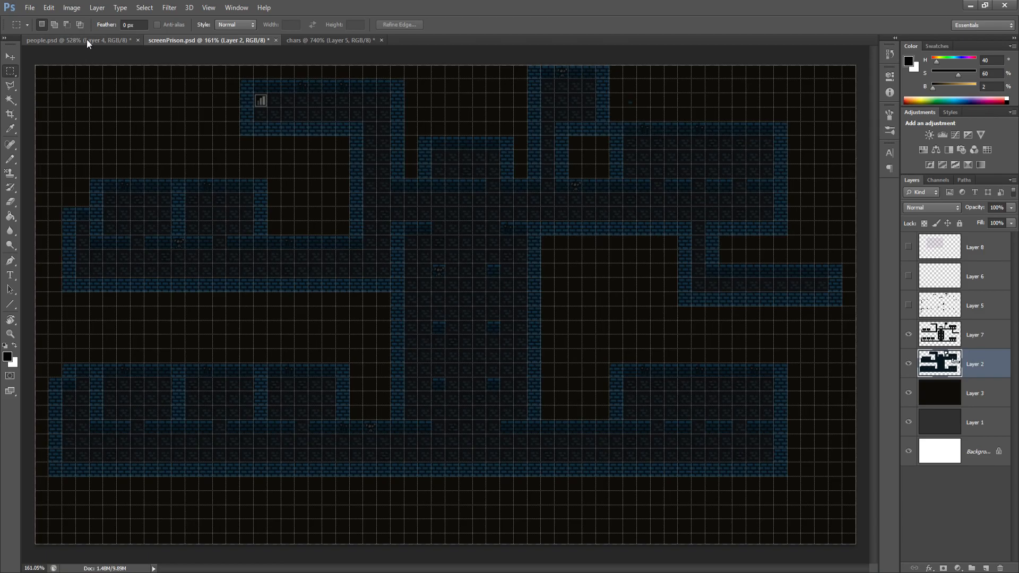
Switch to Photoshop, open the screen3.psd mockup and examine its full screen area
{"action": "left_click", "coordinate": [29, 7]}
{"action": "left_click", "coordinate": [43, 27]}
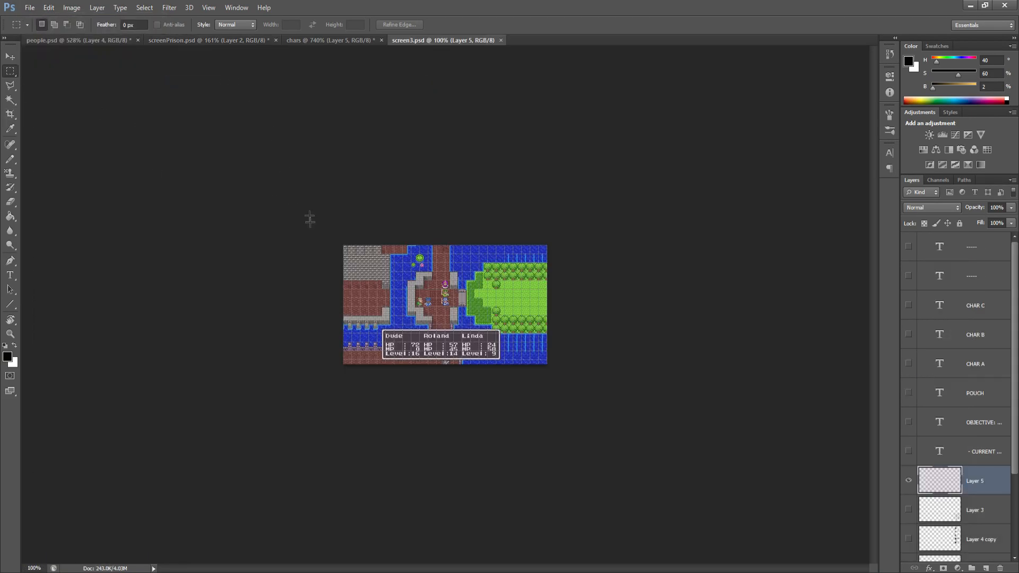
{"action": "scroll", "coordinate": [382, 311], "scroll_direction": "up", "scroll_amount": 4}
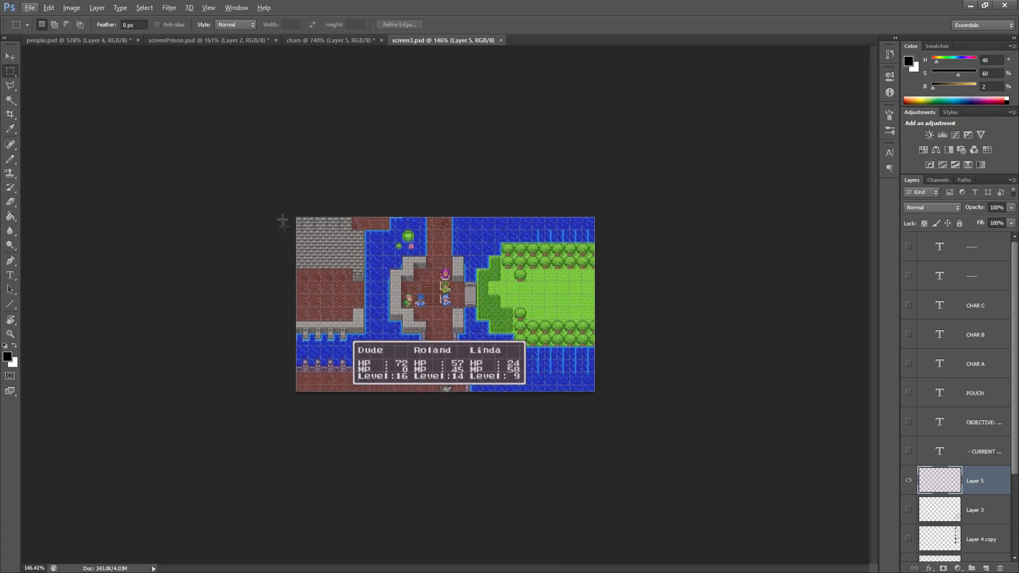
{"action": "left_click_drag", "start_coordinate": [278, 209], "coordinate": [605, 402]}
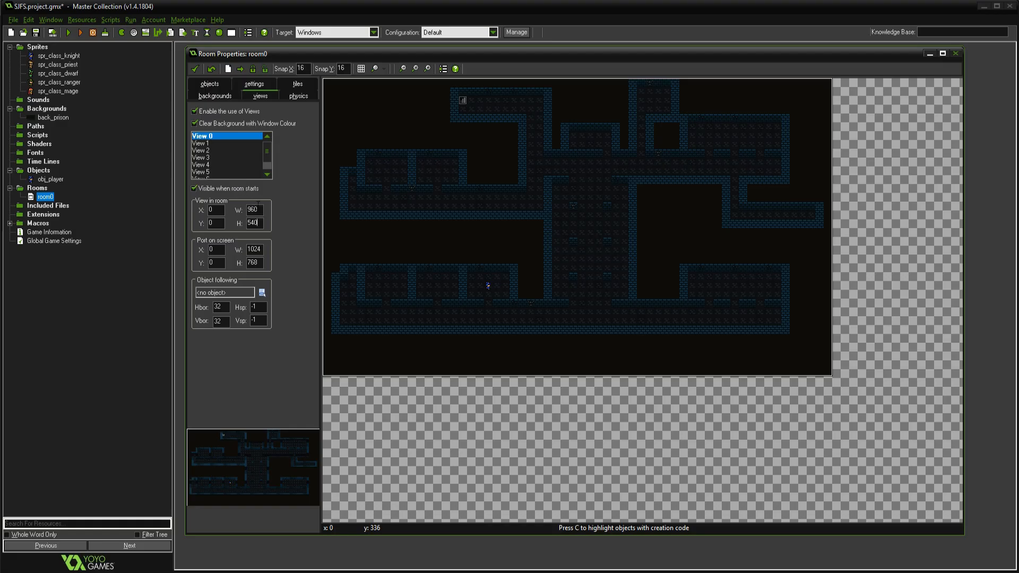
Back in GameMaker, set View 0's view-in-room size to 384 wide by 216 high
{"action": "left_click_drag", "start_coordinate": [258, 209], "coordinate": [210, 204]}
{"action": "type", "text": "384"}
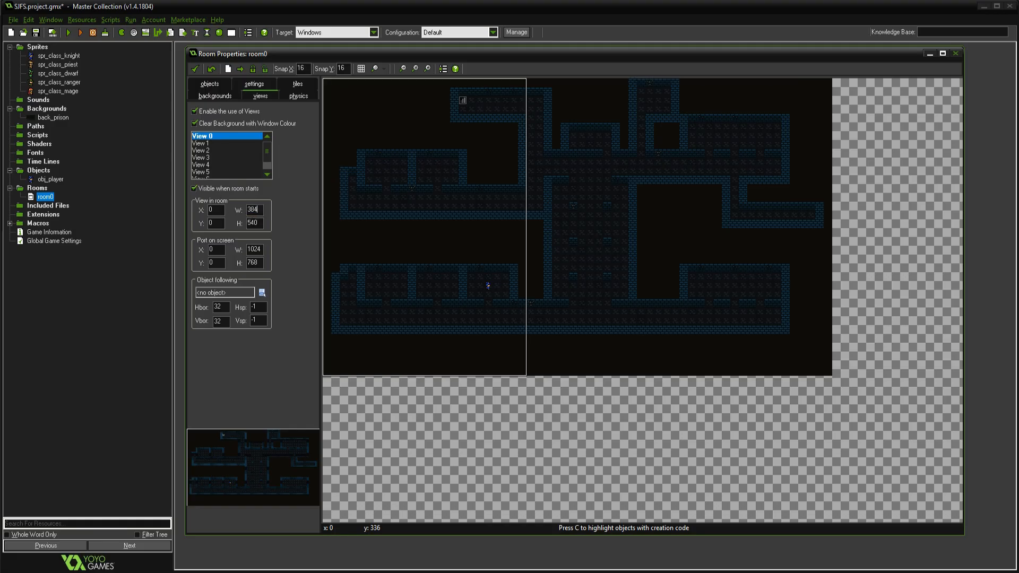
{"action": "key", "text": "Tab"}
{"action": "type", "text": "216"}
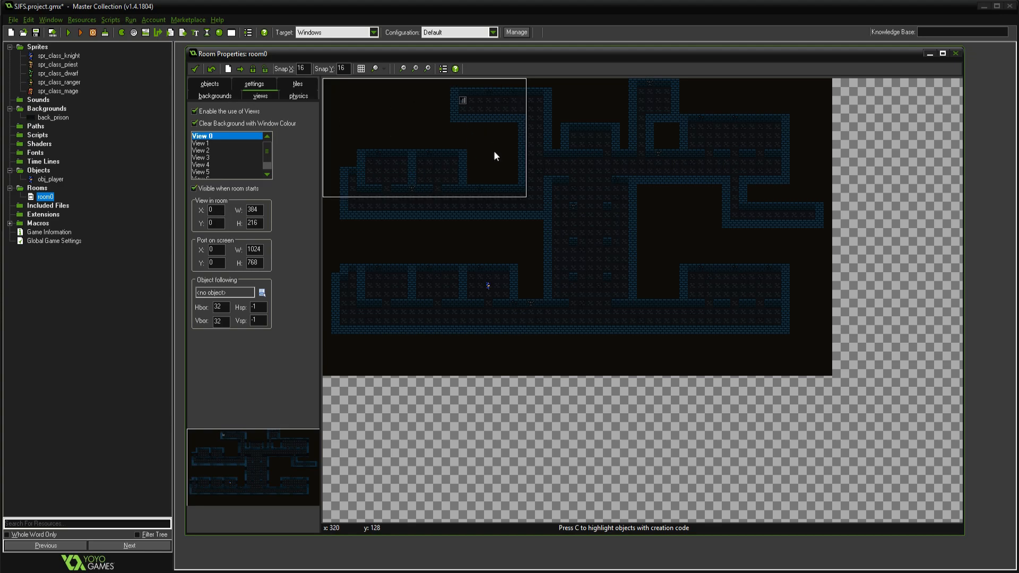
Make View 0 follow obj_player, save the room and check the view in a test run of the game
{"action": "left_click", "coordinate": [261, 293]}
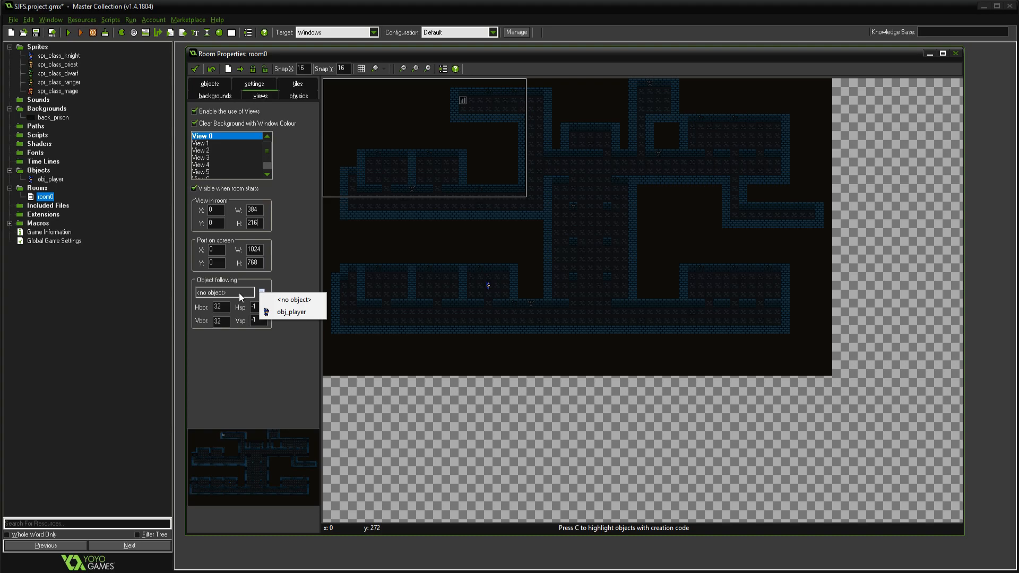
{"action": "left_click", "coordinate": [286, 313]}
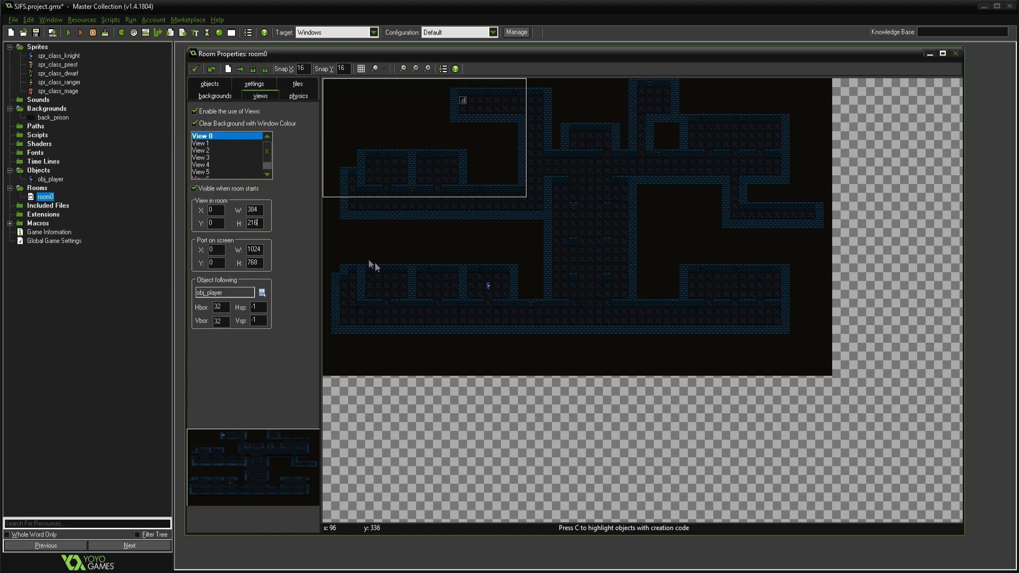
{"action": "left_click", "coordinate": [195, 69]}
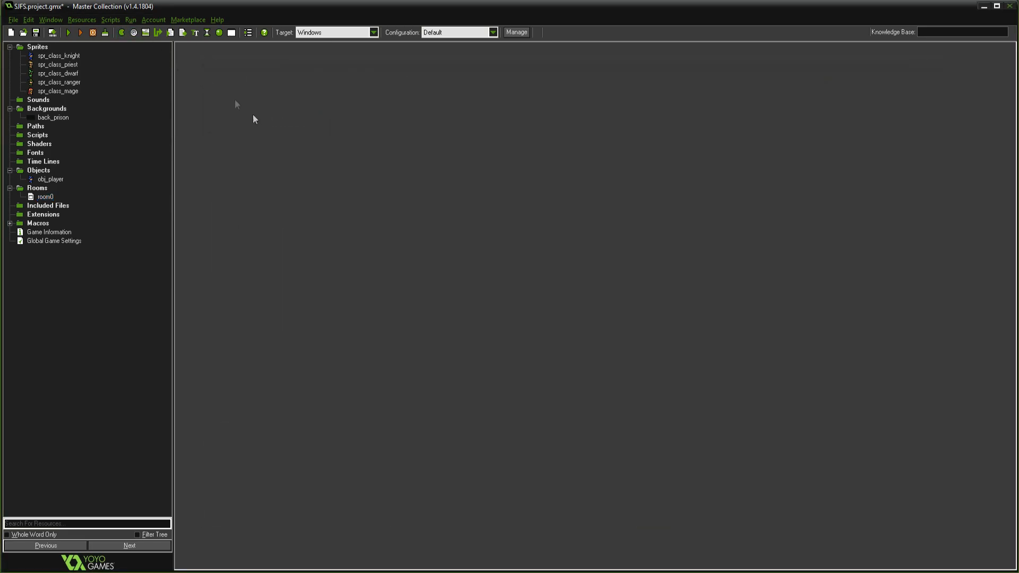
{"action": "key", "text": "F5"}
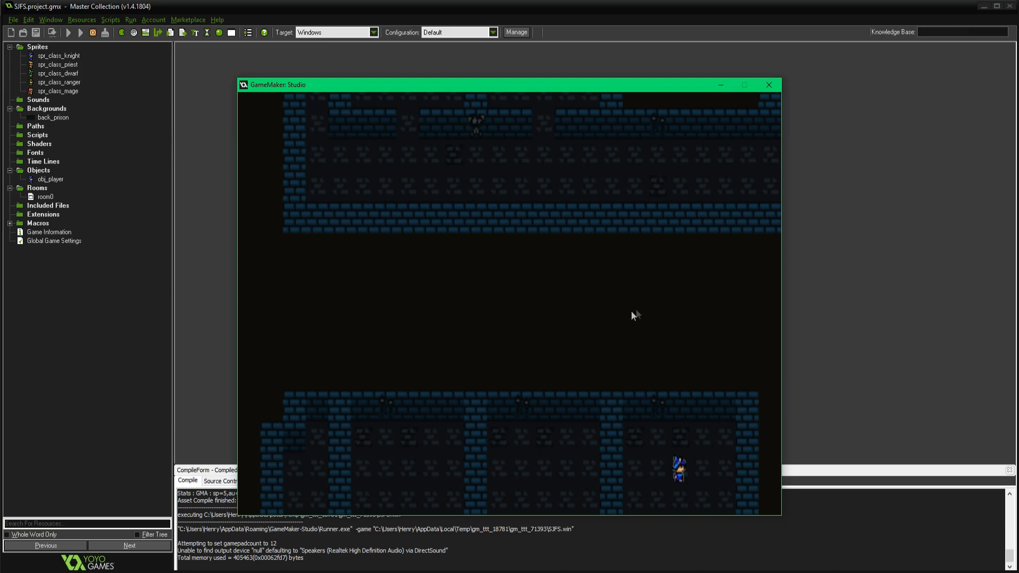
{"action": "left_click", "coordinate": [769, 86]}
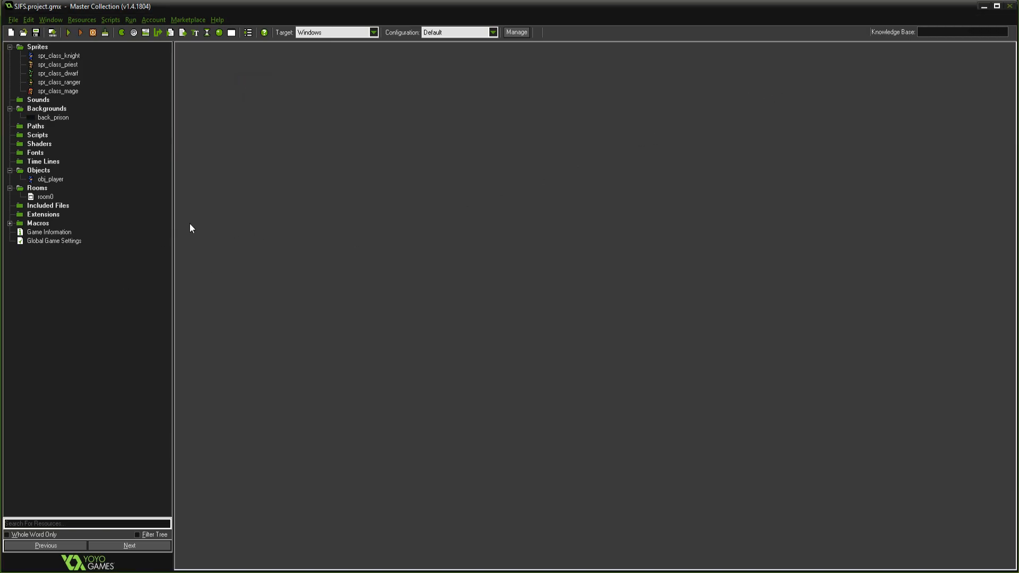
In the Global Game Settings for Windows, set the display name to SJFS and turn off color interpolation between pixels
{"action": "left_click", "coordinate": [53, 242]}
{"action": "double_click", "coordinate": [53, 242]}
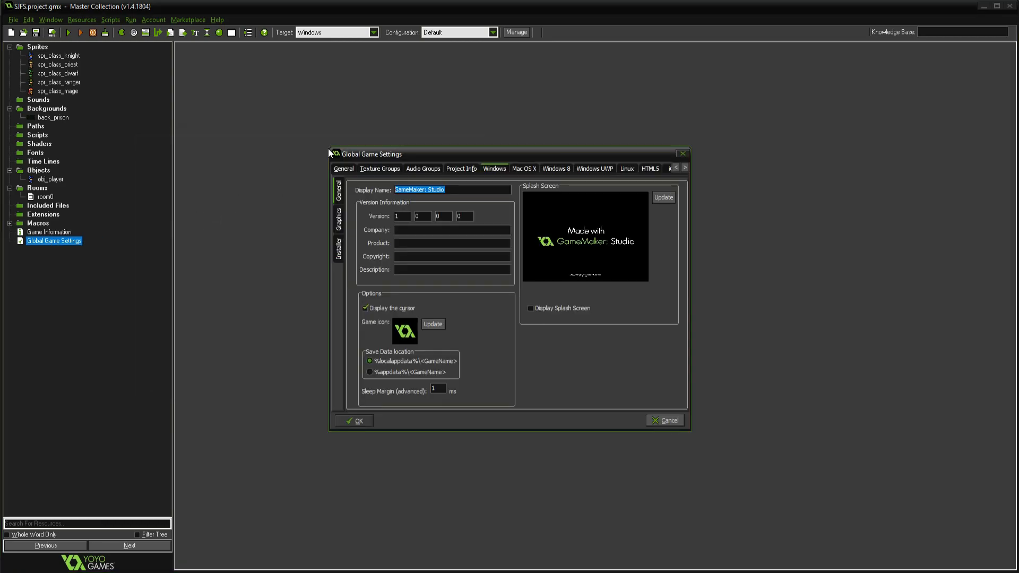
{"action": "type", "text": "SJFS"}
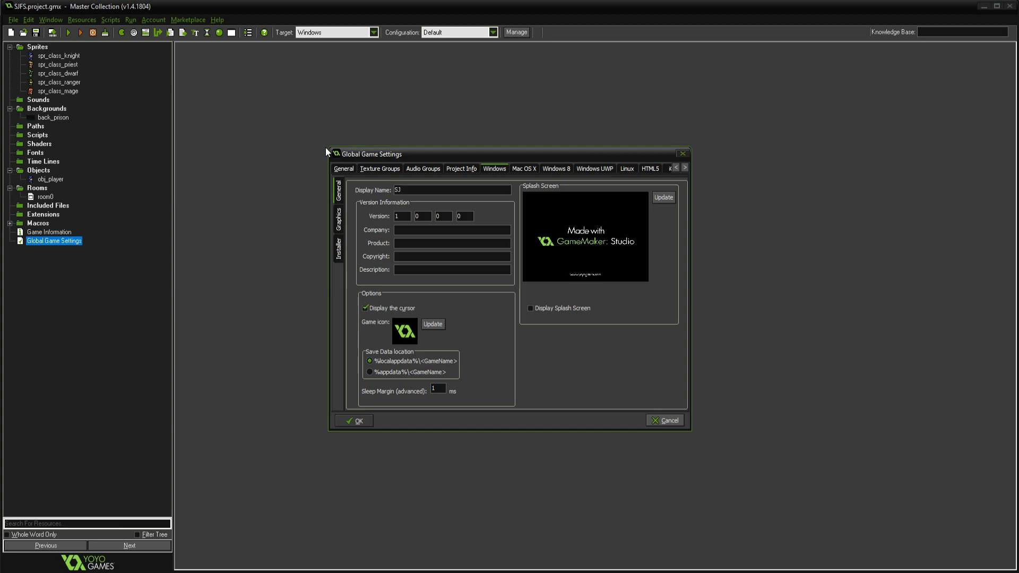
{"action": "left_click", "coordinate": [339, 221]}
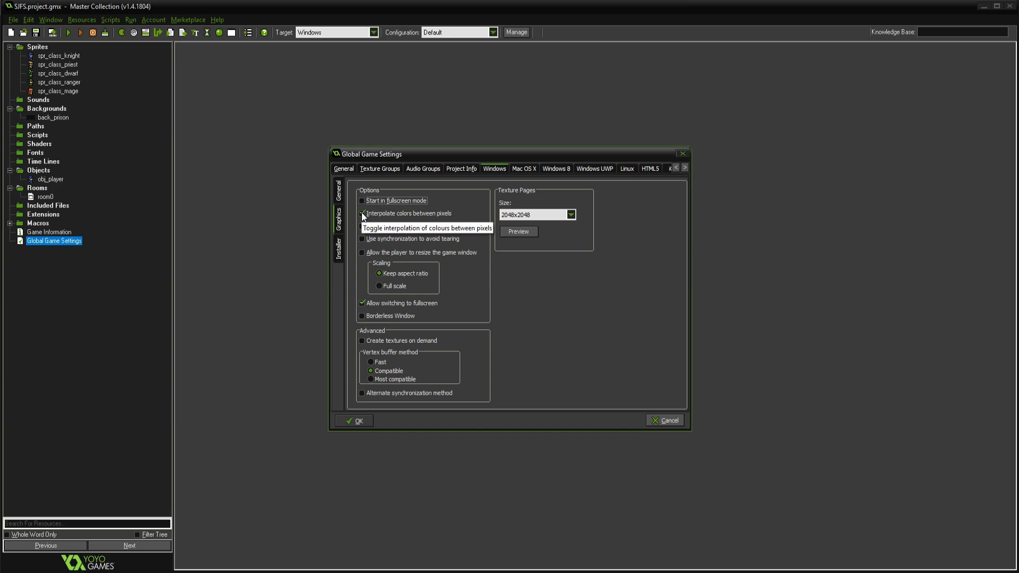
{"action": "left_click", "coordinate": [362, 214]}
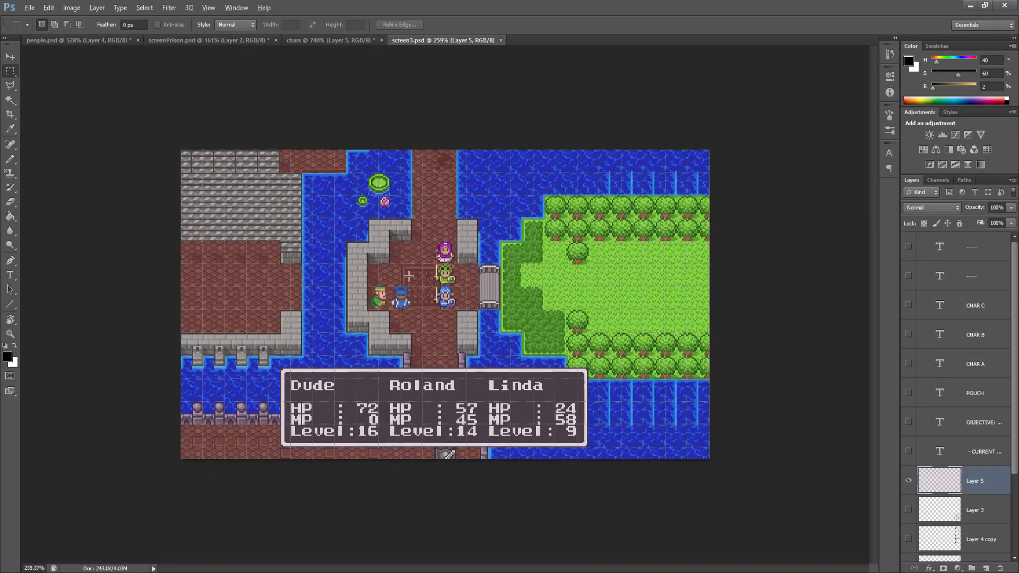
Examine the pixel art of the screen3.psd mockup in Photoshop, close up and from farther away
{"action": "scroll", "coordinate": [409, 276], "scroll_direction": "up", "scroll_amount": 5}
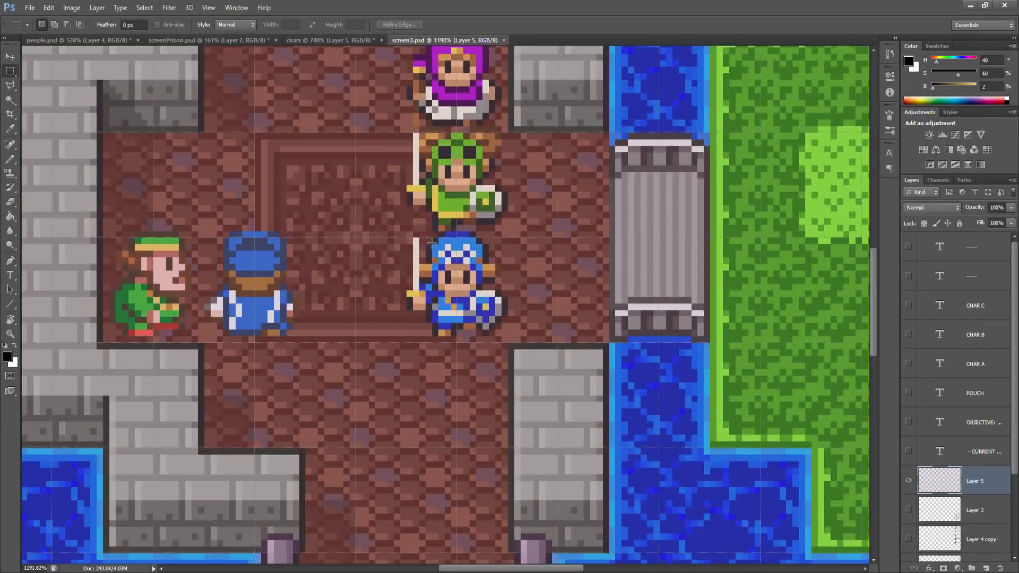
{"action": "scroll", "coordinate": [495, 229], "scroll_direction": "down", "scroll_amount": 1}
{"action": "scroll", "coordinate": [495, 229], "scroll_direction": "down", "scroll_amount": 2}
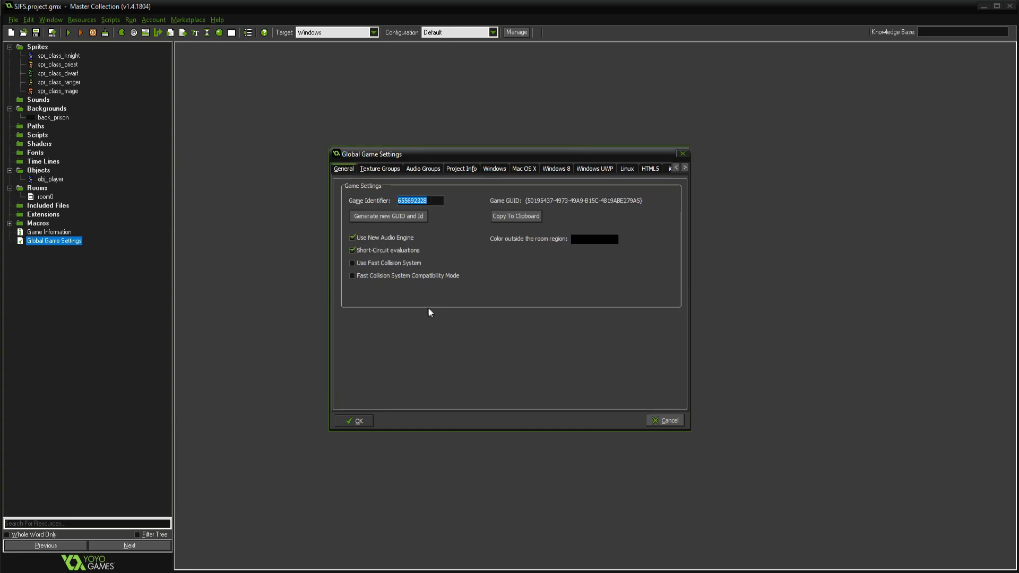
Back in GameMaker, enable Use Fast Collision System in the general game settings and accept the settings
{"action": "left_click", "coordinate": [354, 266]}
{"action": "left_click", "coordinate": [355, 421]}
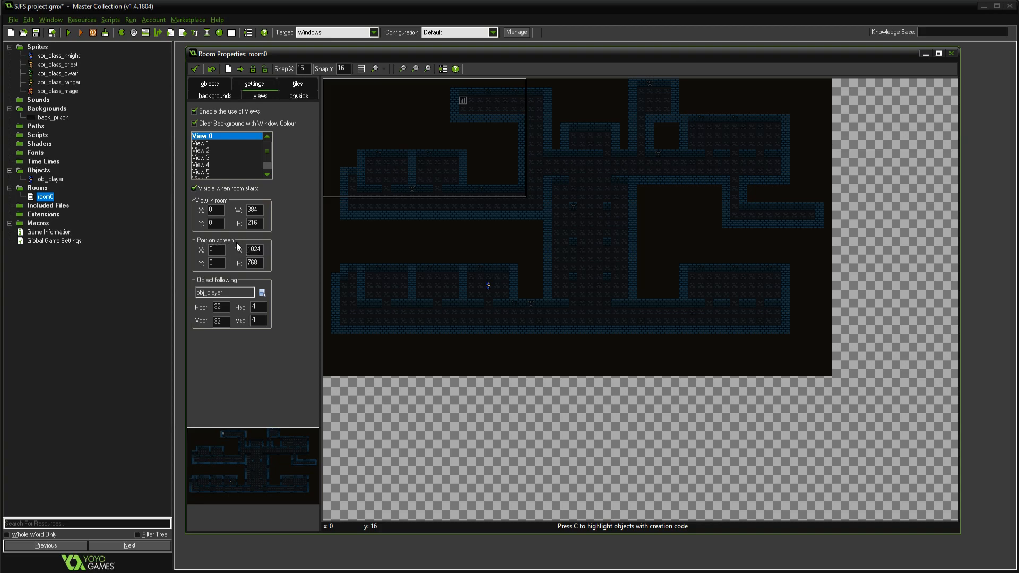
Run the game to check its window size and reposition the game window
{"action": "key", "text": "F5"}
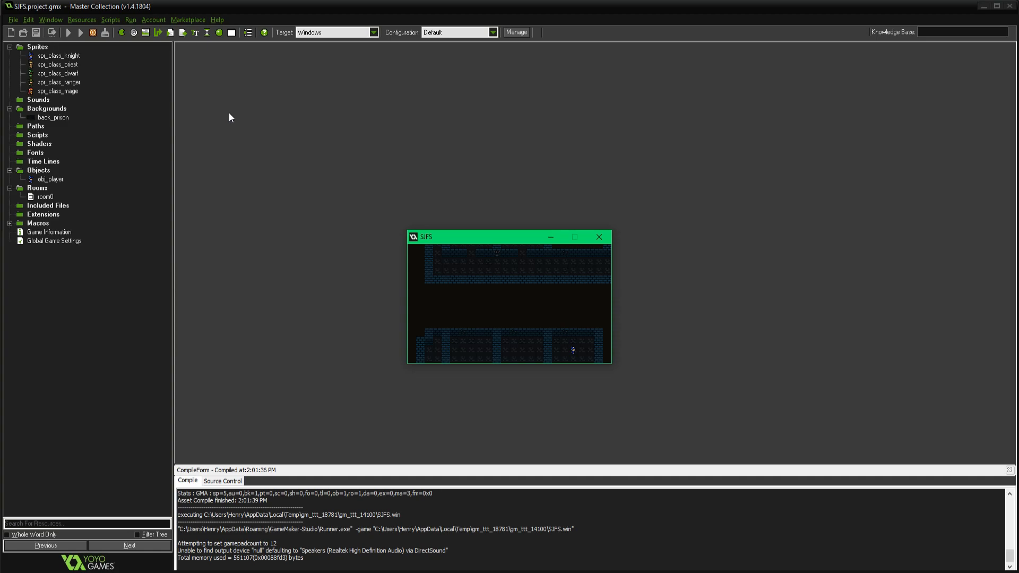
{"action": "left_click_drag", "start_coordinate": [512, 237], "coordinate": [478, 211]}
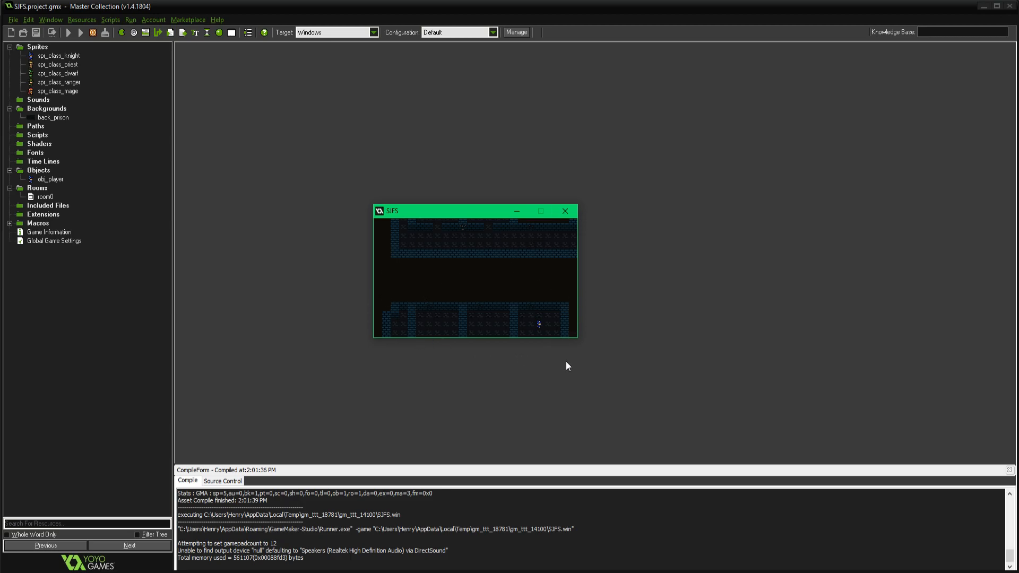
Set View 0's port on screen to 1536 by 864, the quad size in RPG.txt in Notepad++, and check it in a test run
{"action": "left_click", "coordinate": [246, 84]}
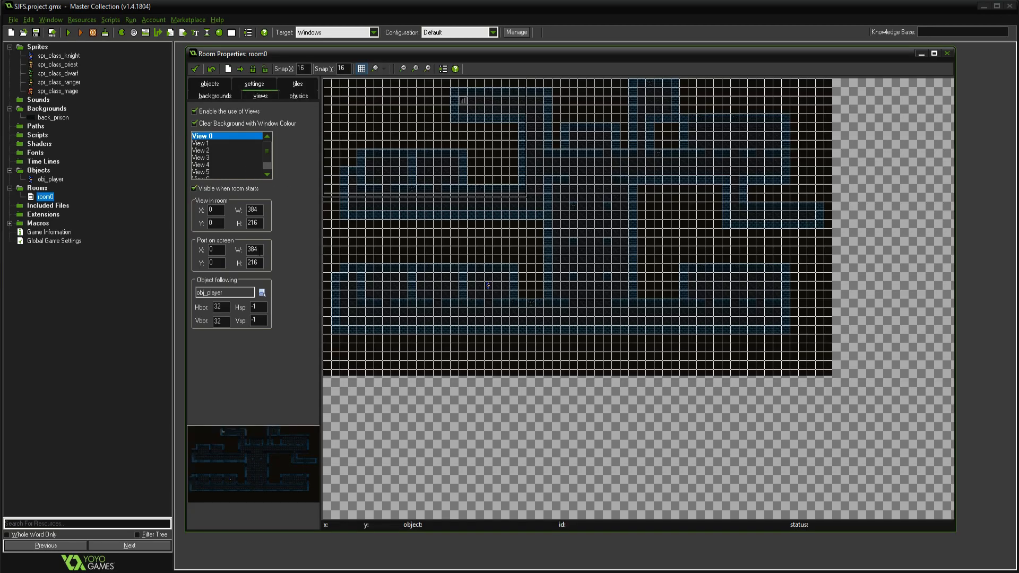
{"action": "left_click", "coordinate": [257, 250]}
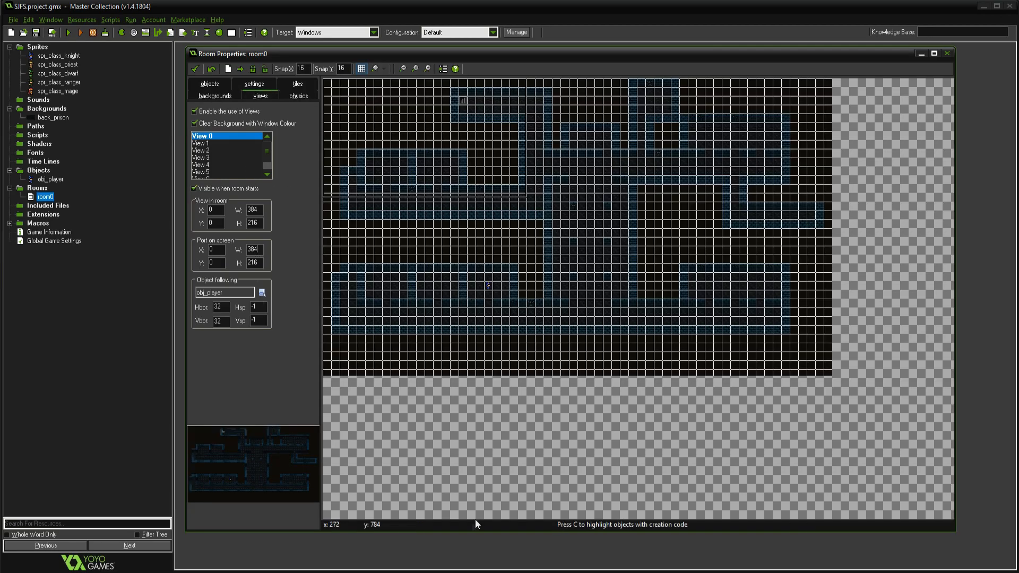
{"action": "left_click", "coordinate": [461, 571]}
{"action": "left_click_drag", "start_coordinate": [691, 232], "coordinate": [733, 232]}
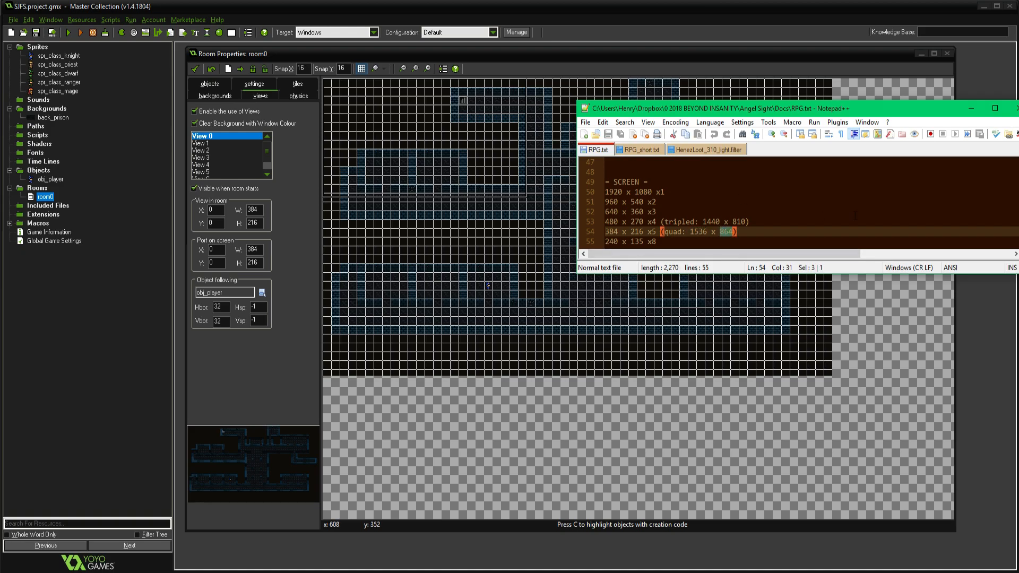
{"action": "left_click", "coordinate": [791, 212]}
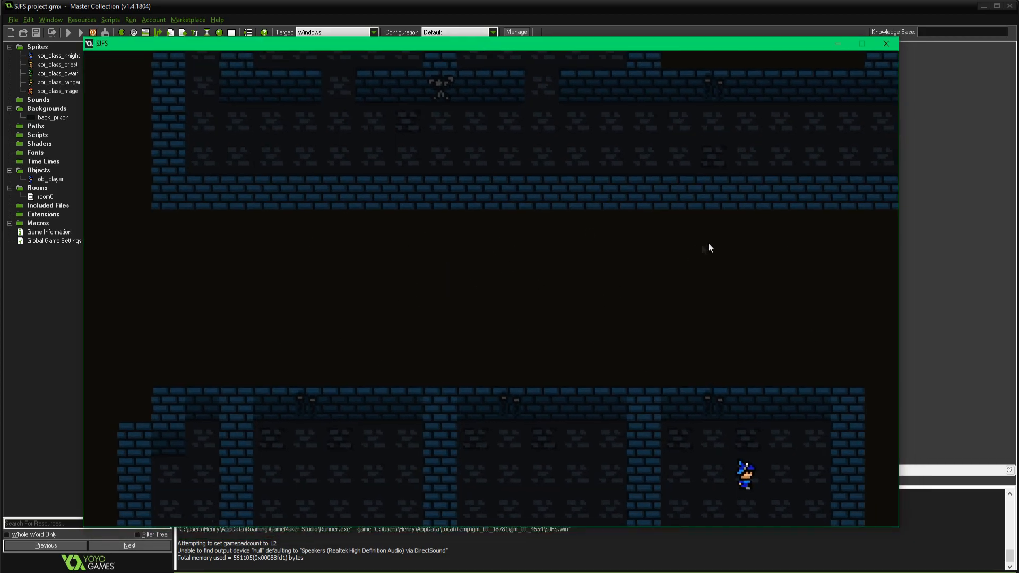
{"action": "key", "text": "Escape"}
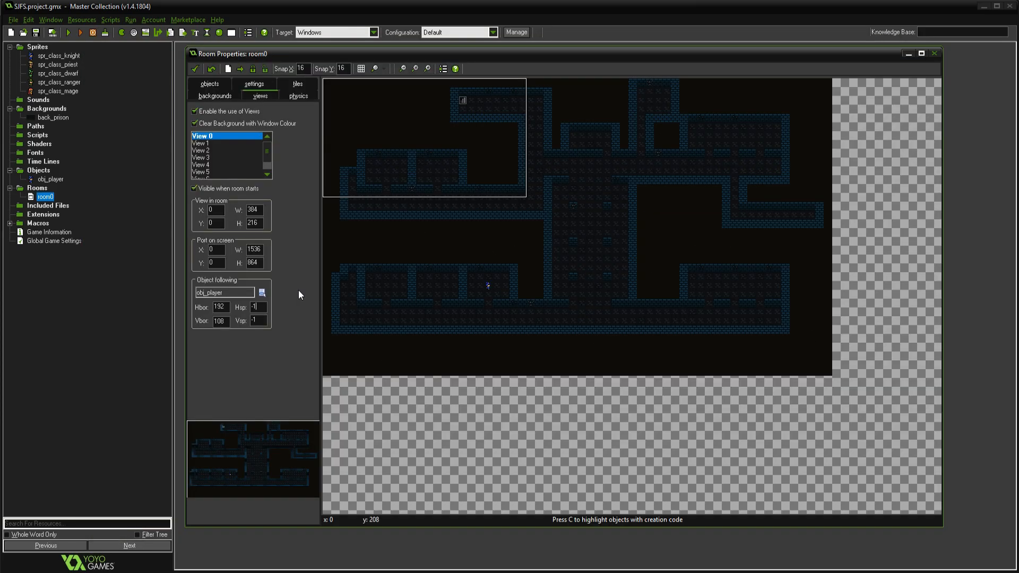